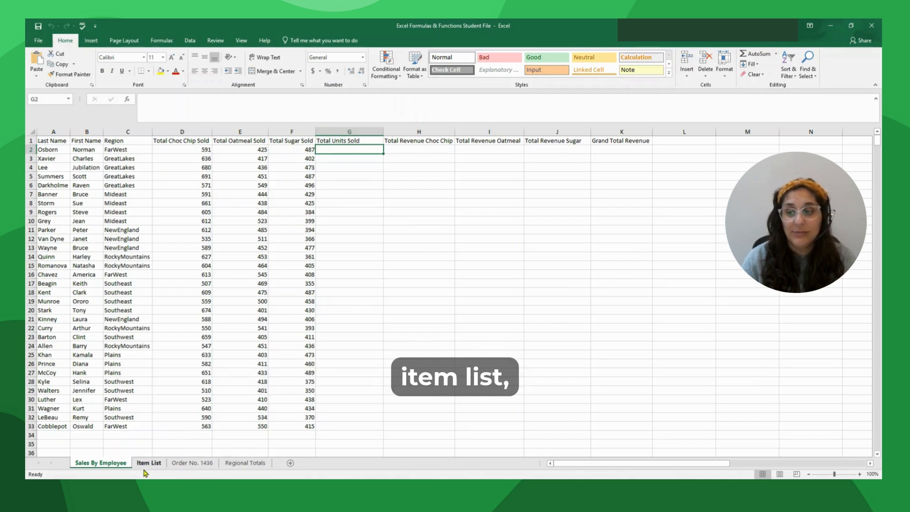
- Look over the Item List, Order No. 1436 and Regional Totals sheets, then return to Sales By Employee
click(148, 464)
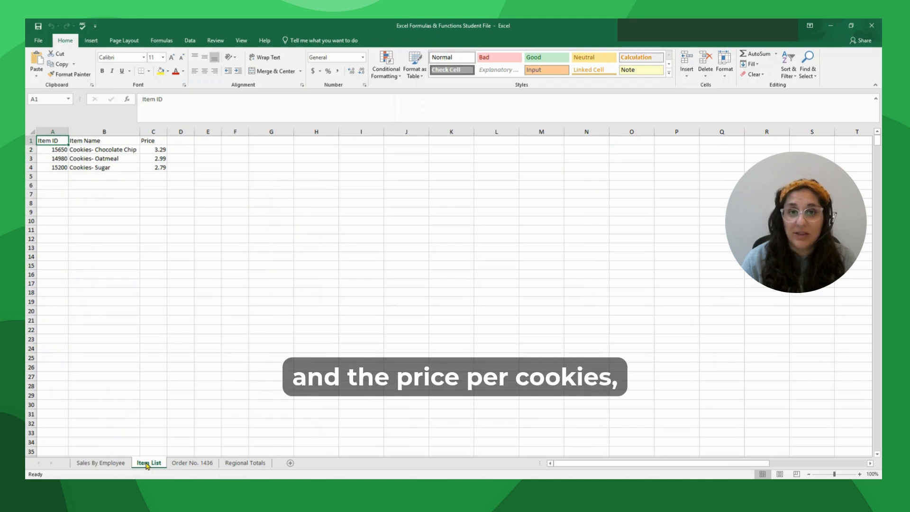
click(184, 464)
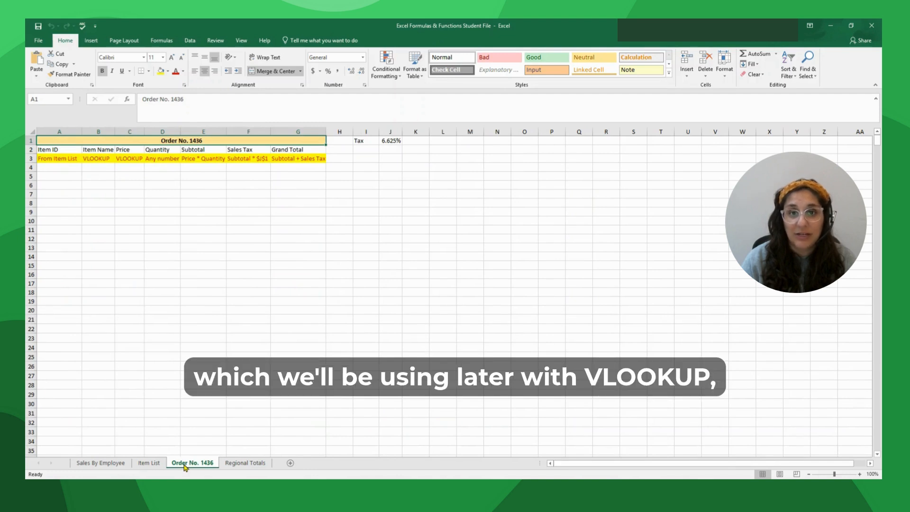
click(229, 463)
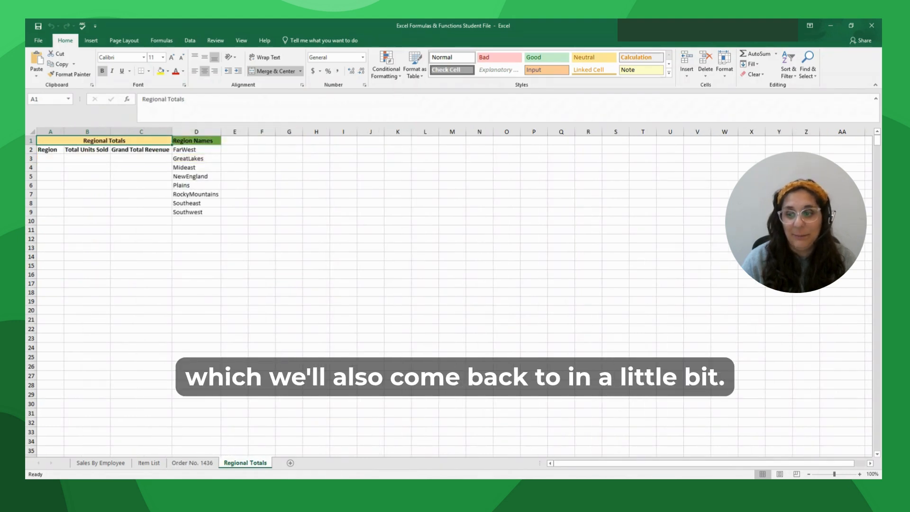
click(101, 463)
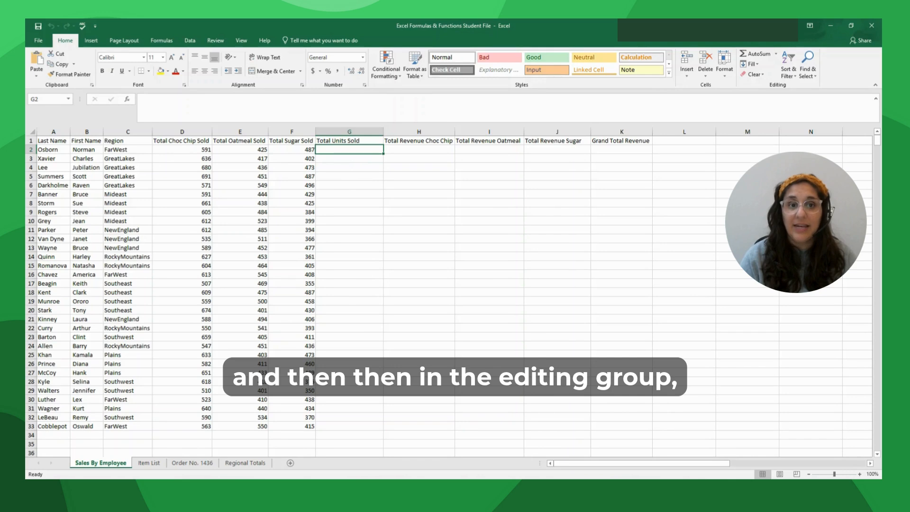
- AutoSum D2:F2 into G2 (1503) and fill the units total down to G33
click(759, 55)
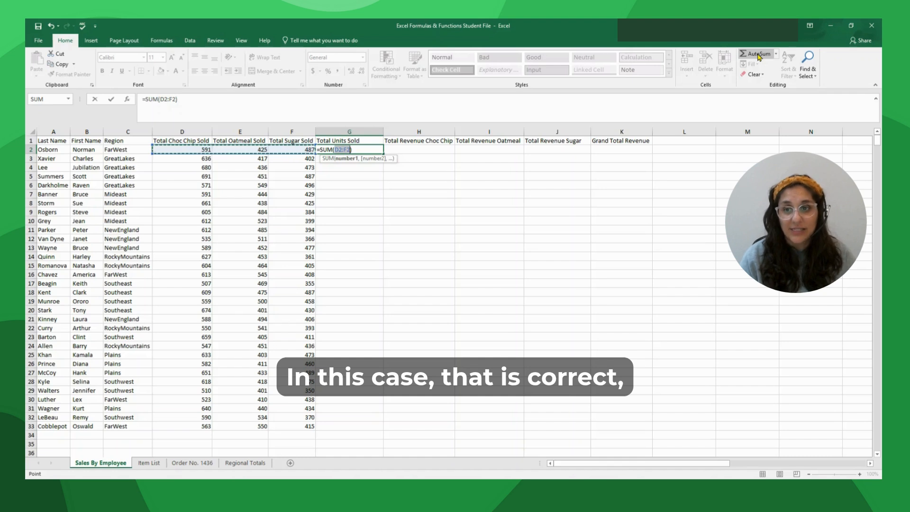
key(Return)
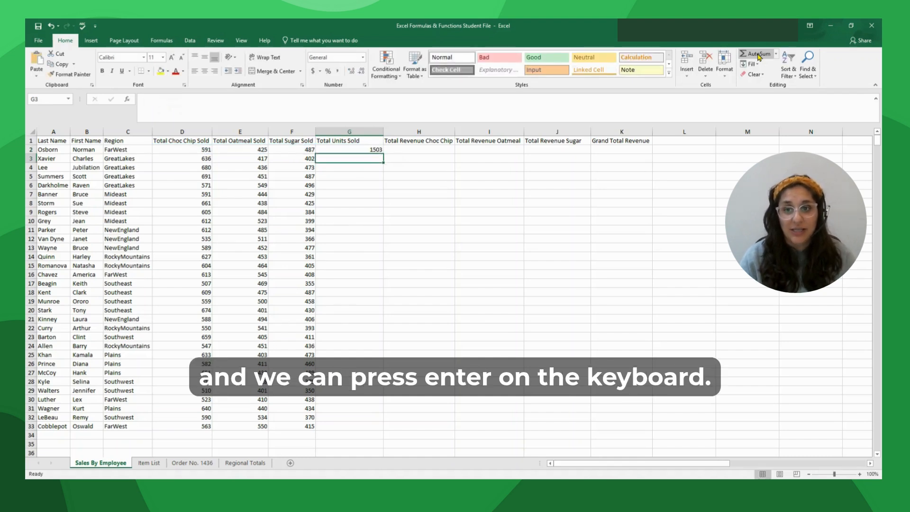
click(375, 151)
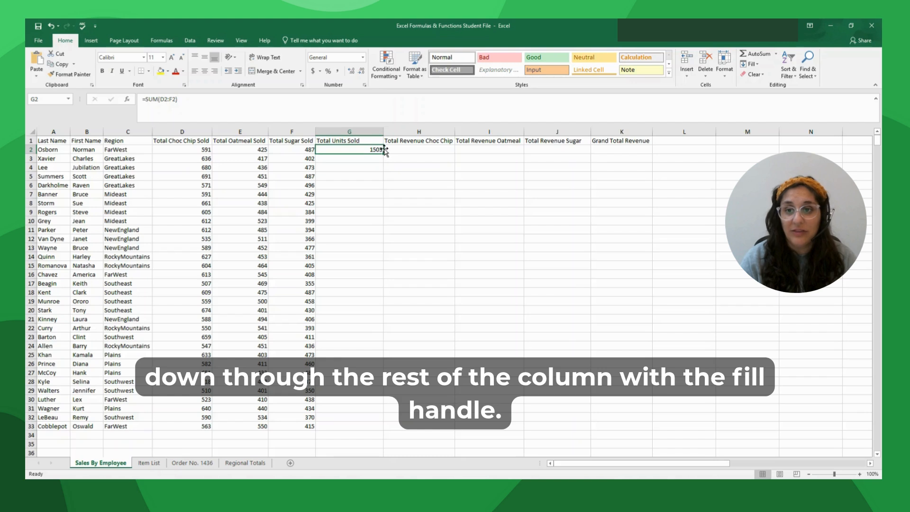
drag(384, 151, 385, 161)
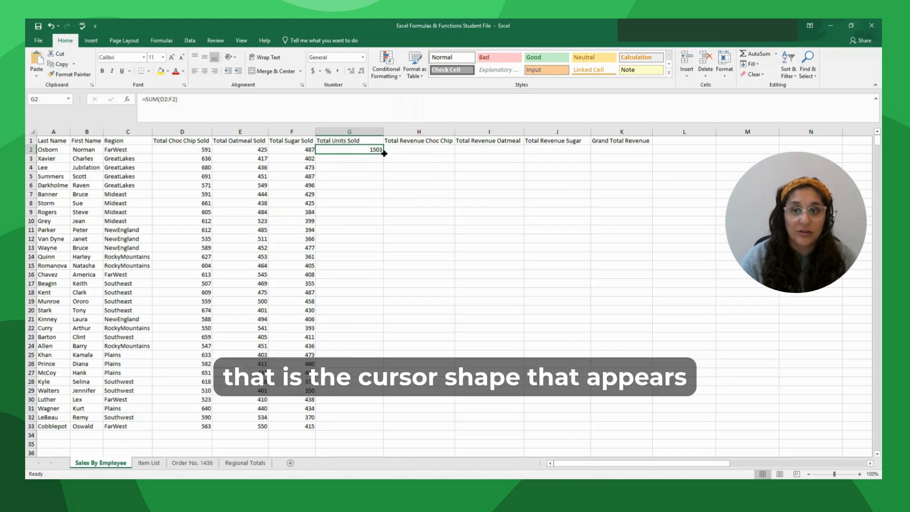
drag(383, 153, 386, 428)
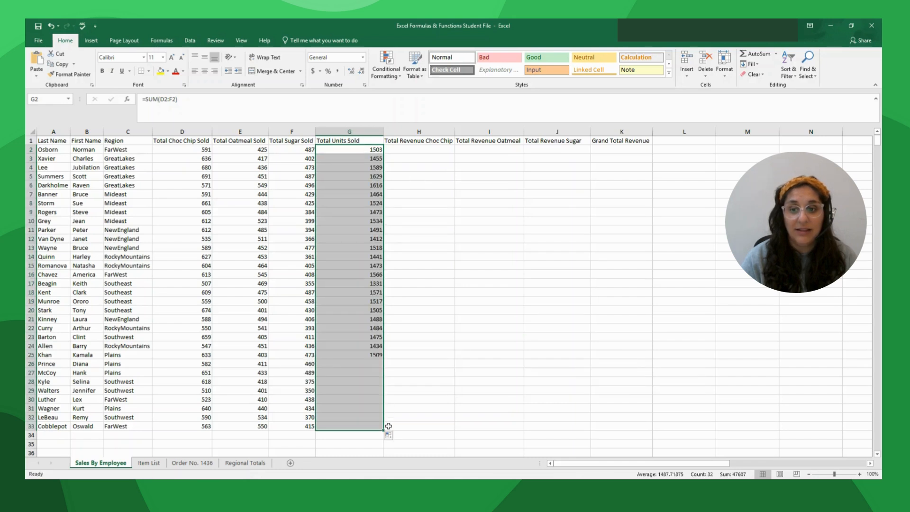
click(363, 149)
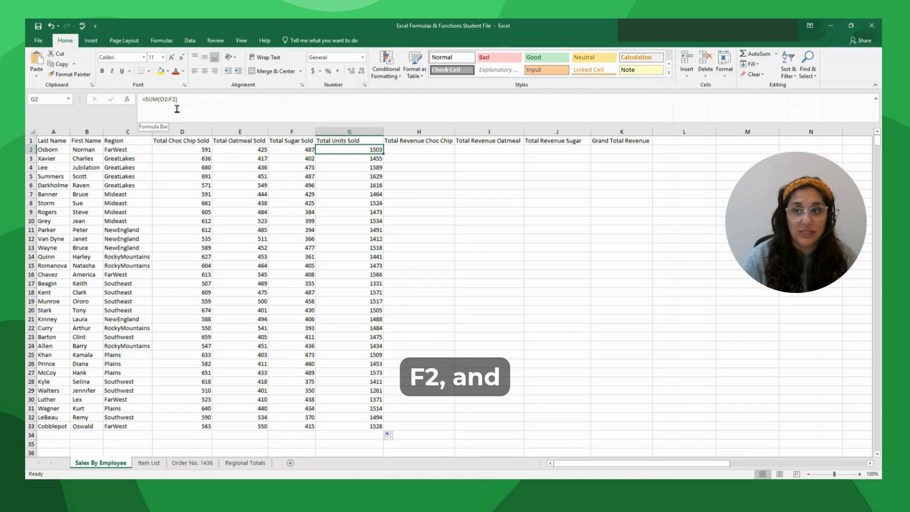
click(369, 156)
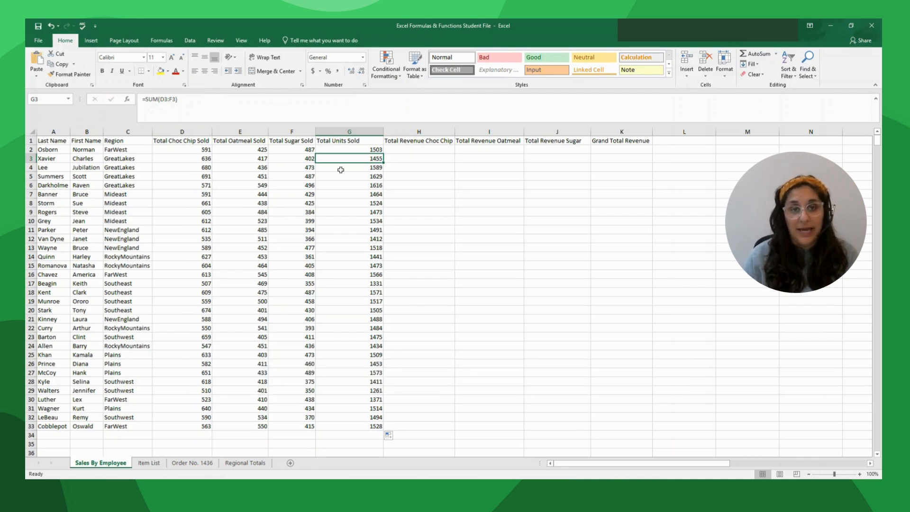
click(427, 151)
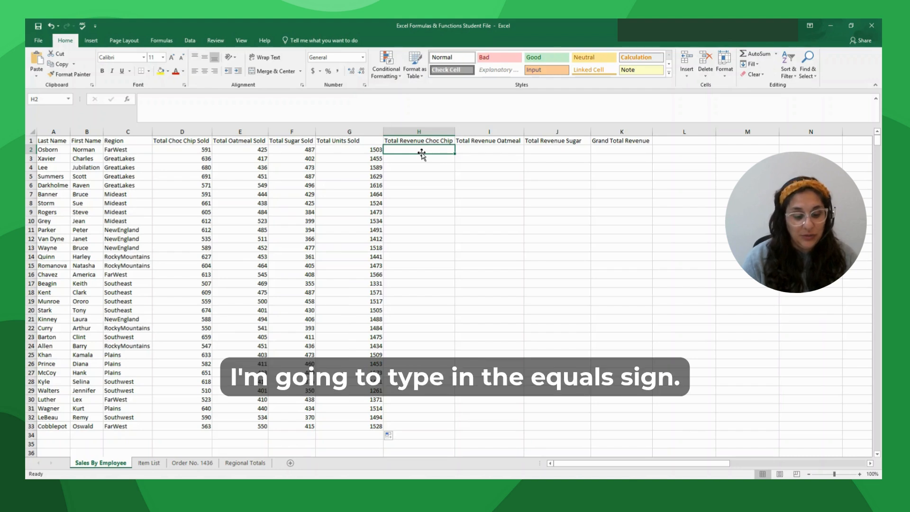
- In H2, build =D2*'Item List'!C2, multiplying chocolate chip units by the Item List price
text(=)
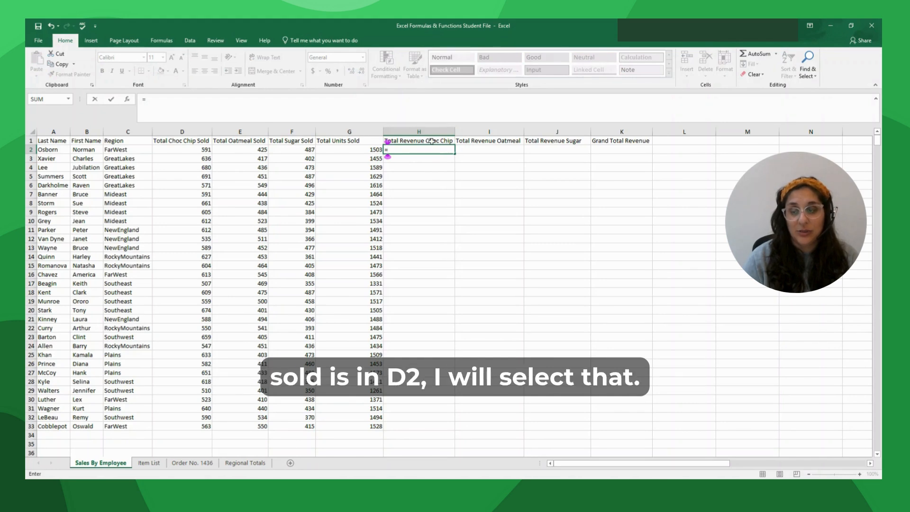
click(200, 148)
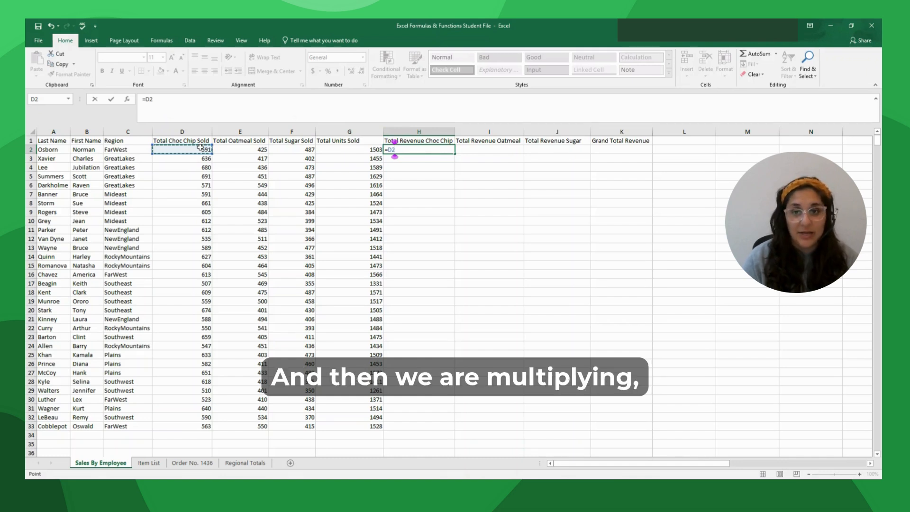
text(*)
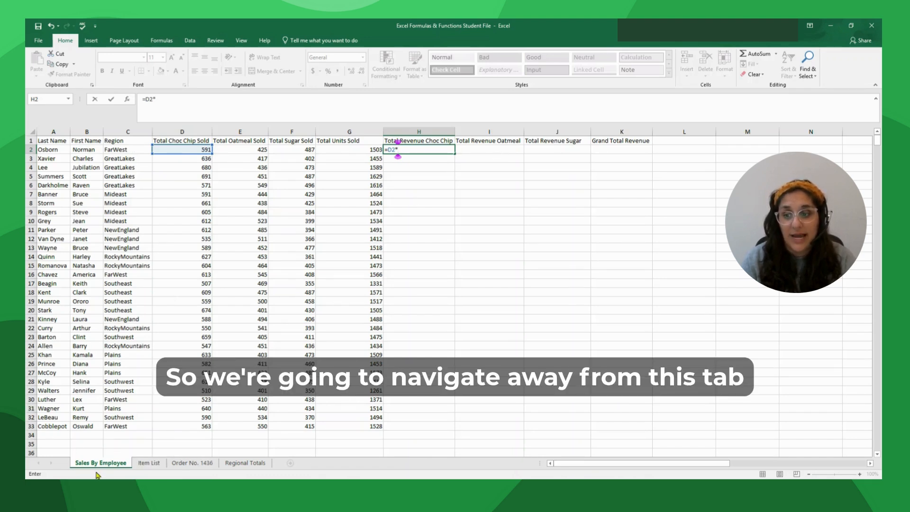
click(149, 463)
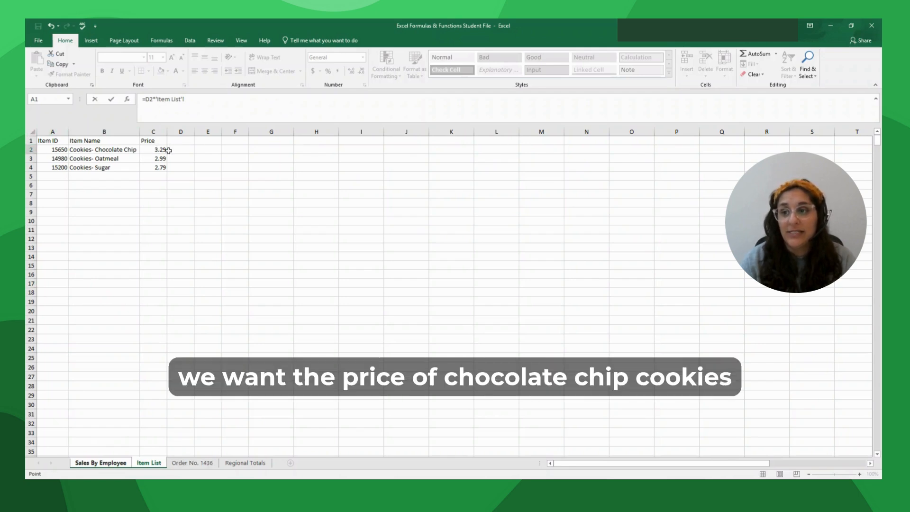
click(158, 150)
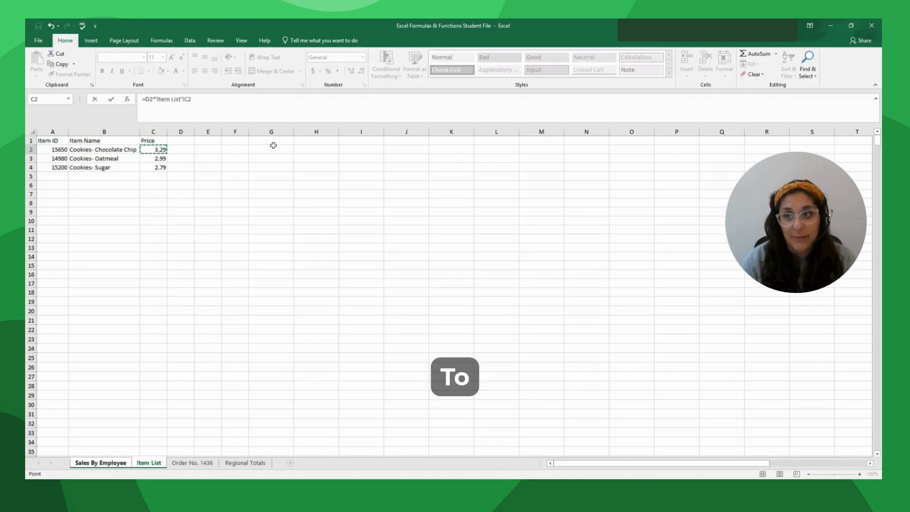
click(190, 99)
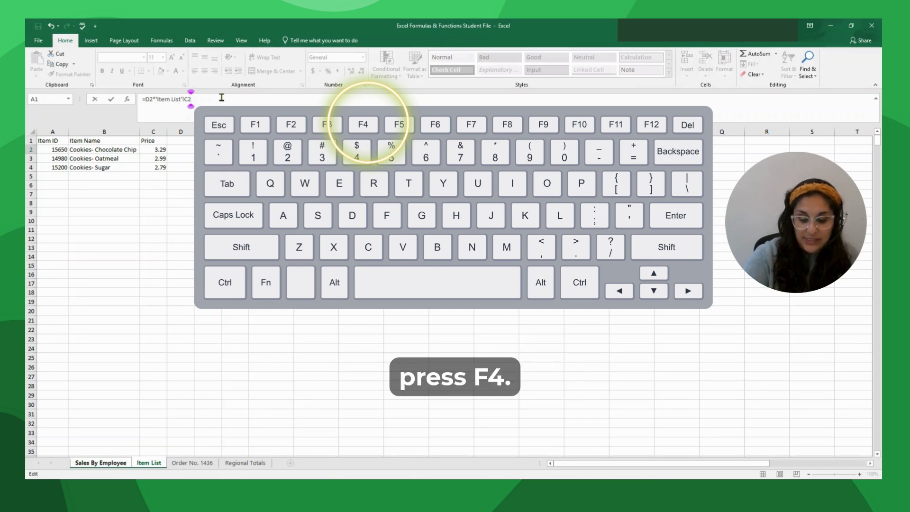
- Lock the price as $C$2 and fill the chocolate chip revenue down to H33
key(F4)
key(F4)
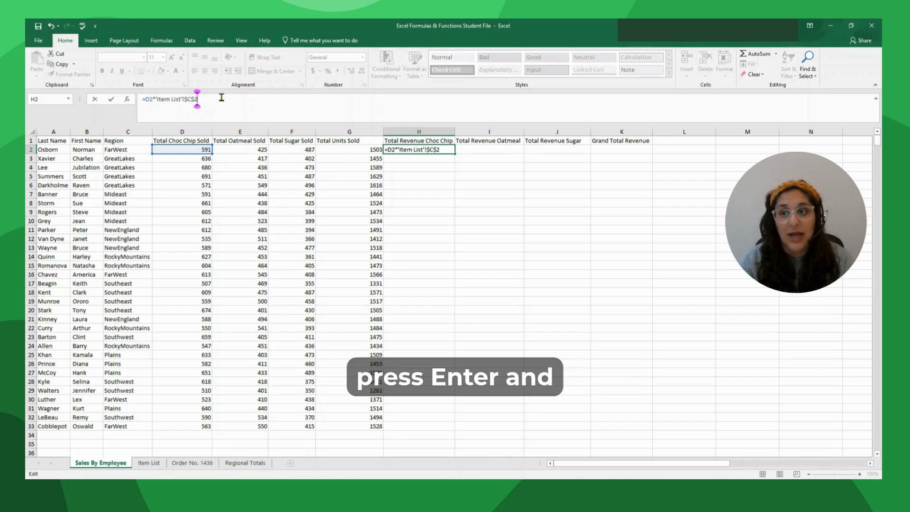
key(Return)
click(430, 149)
drag(455, 153, 450, 428)
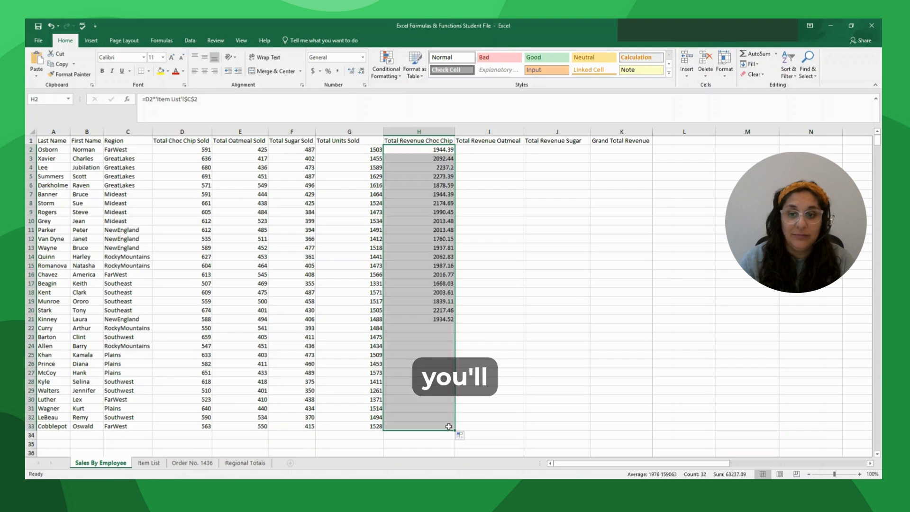
click(419, 192)
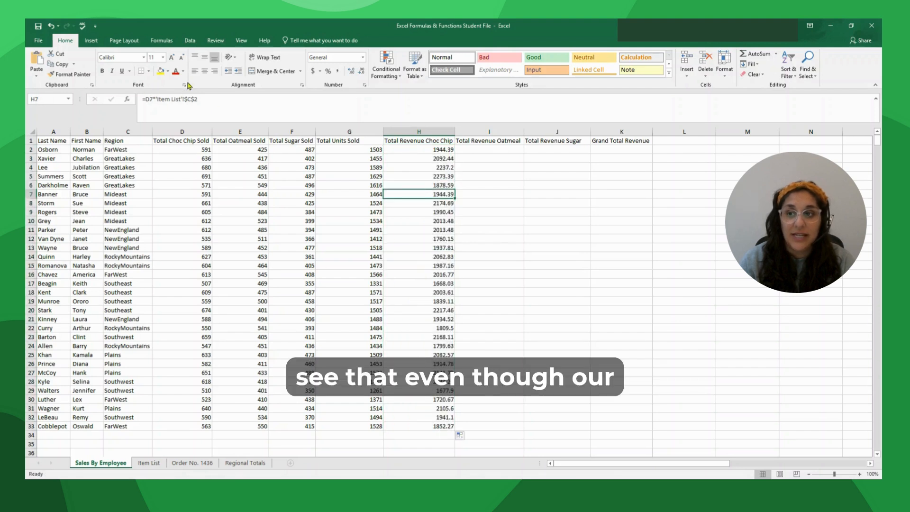
- Verify the copied formulas in H18 and H24 still reference $C$2
click(422, 291)
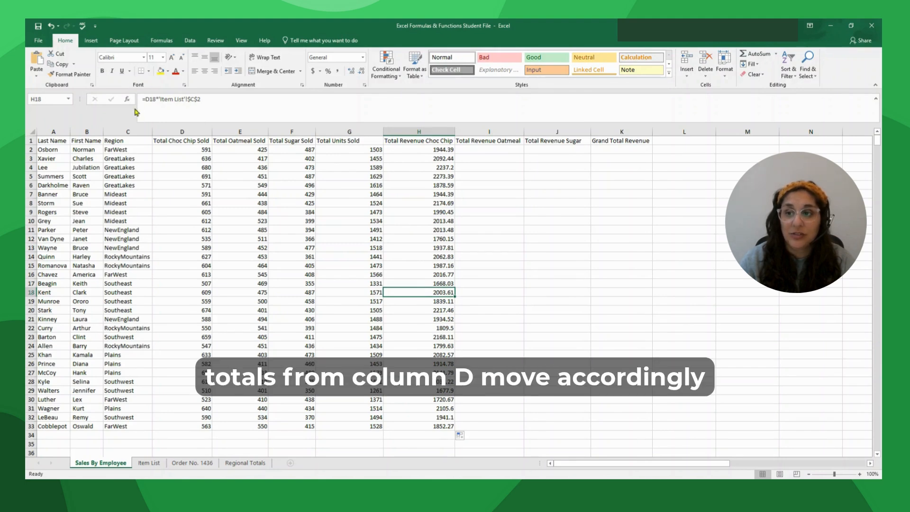
click(414, 347)
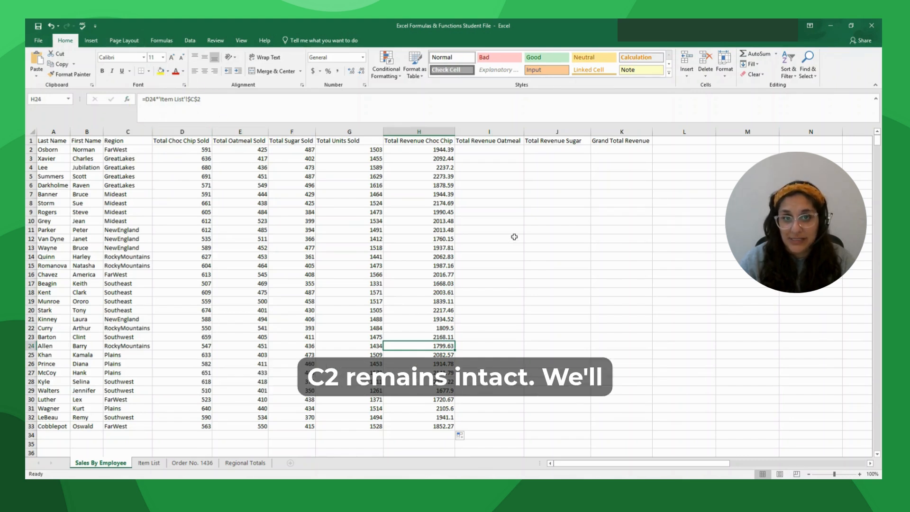
click(501, 151)
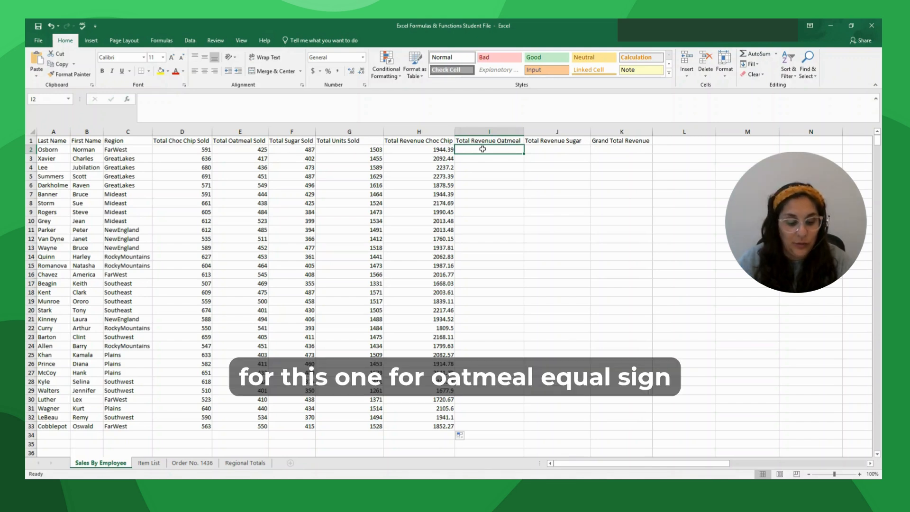
- Enter =E2*'Item List'!$C$3 in I2 and fill the oatmeal revenue down to row 33
text(=)
click(230, 149)
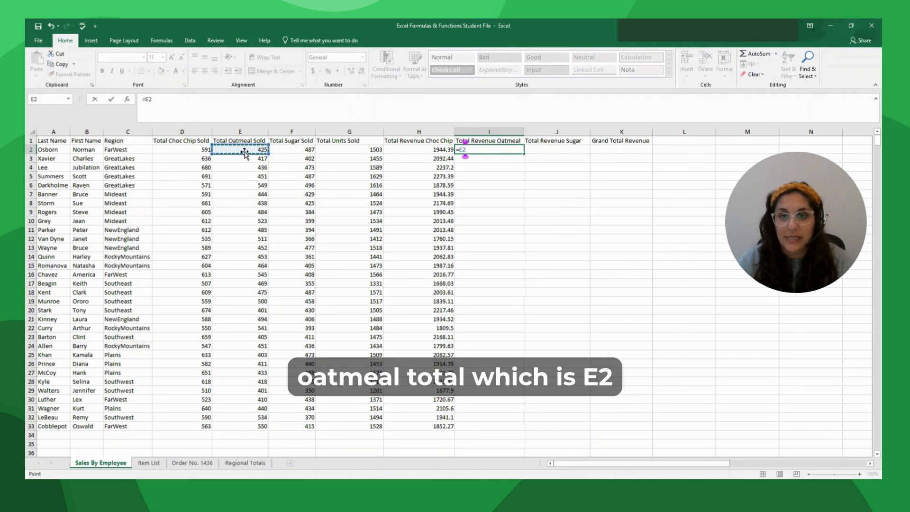
text(*)
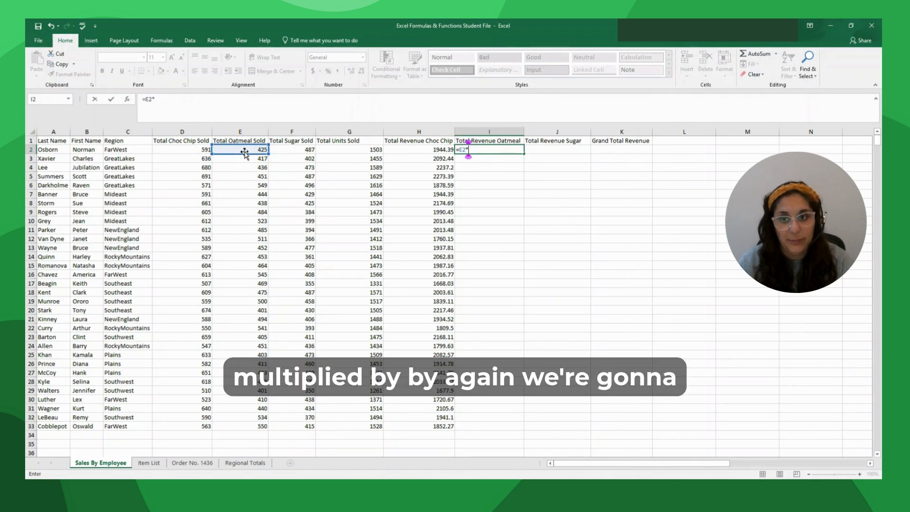
click(150, 463)
click(154, 157)
click(188, 99)
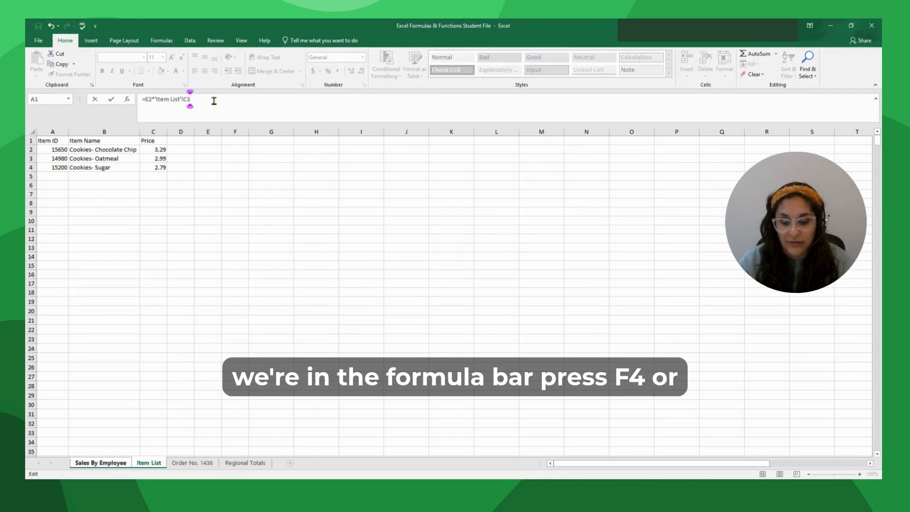
key(F4)
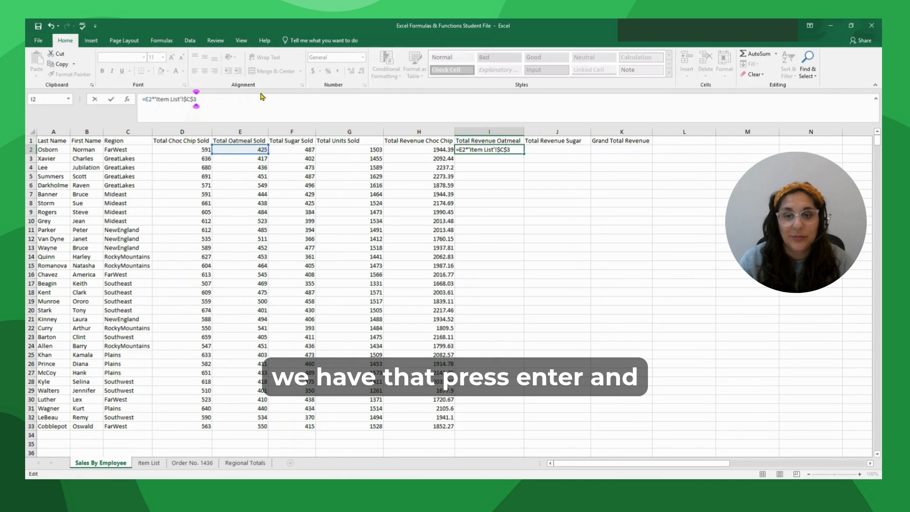
key(Return)
click(507, 151)
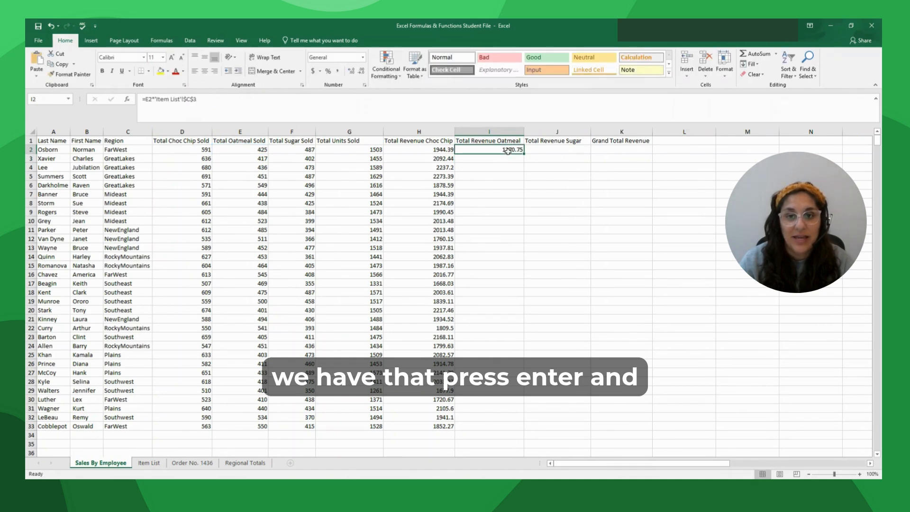
drag(522, 154, 524, 430)
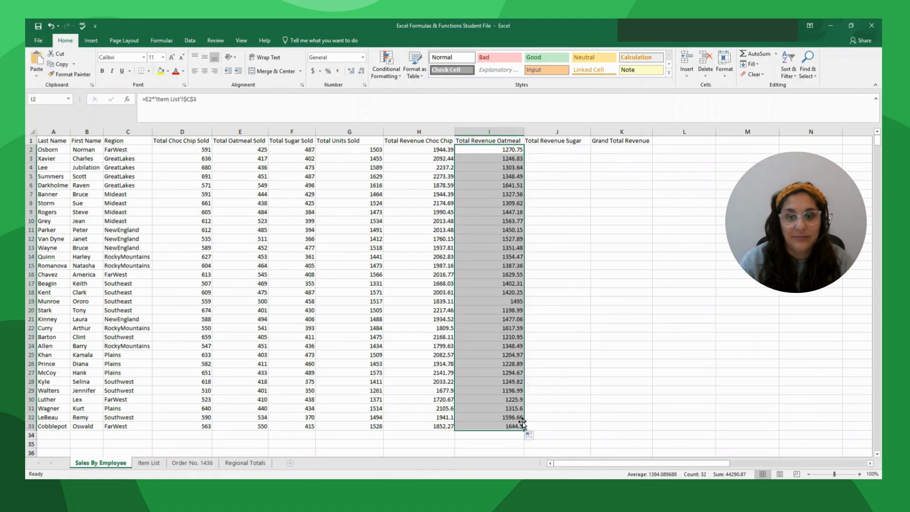
click(568, 152)
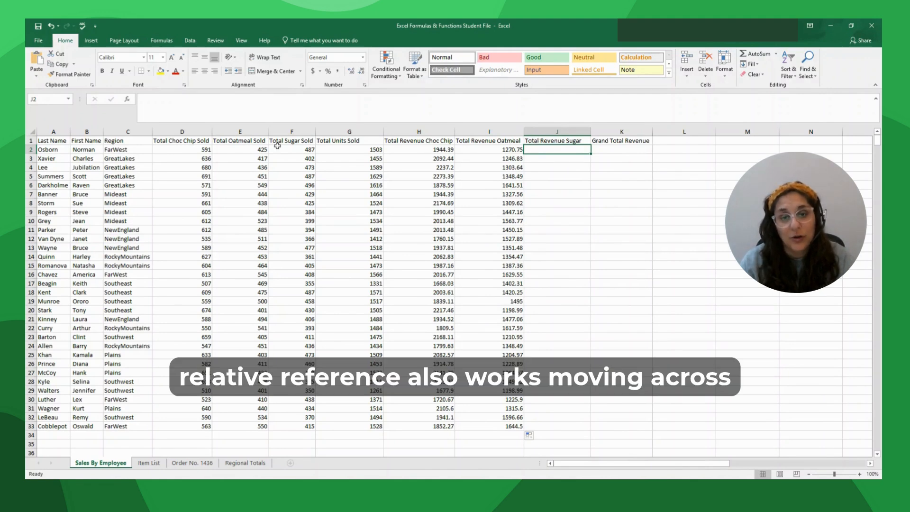
- Copy the I2 formula right into J2, giving =F2*'Item List'!$C$3 (1456.13)
click(481, 149)
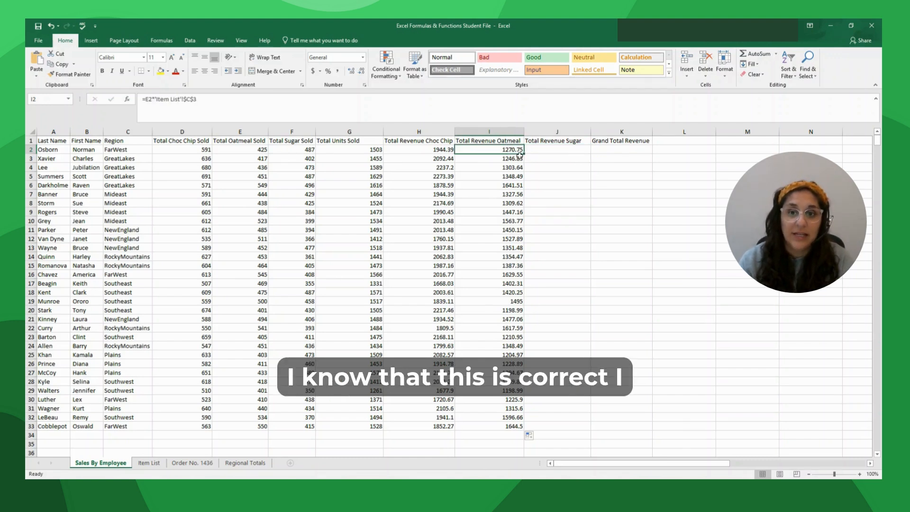
drag(525, 156, 586, 154)
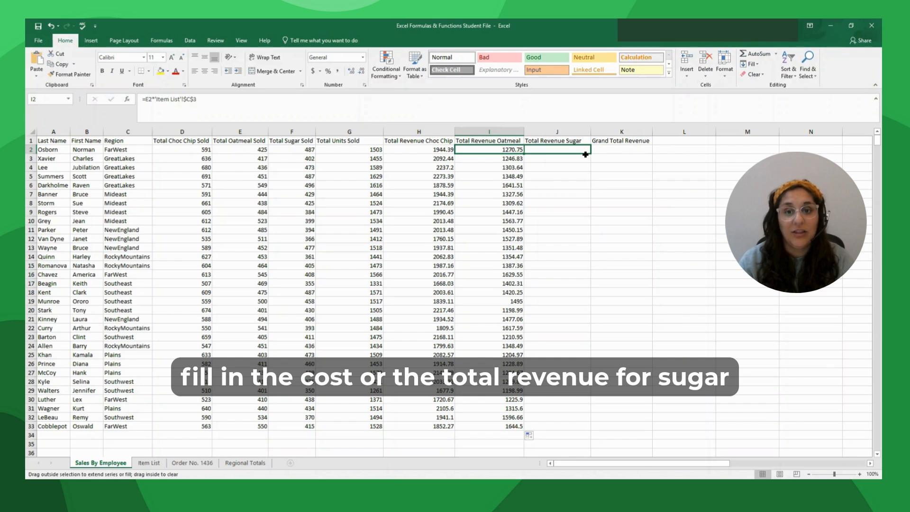
drag(585, 154, 584, 150)
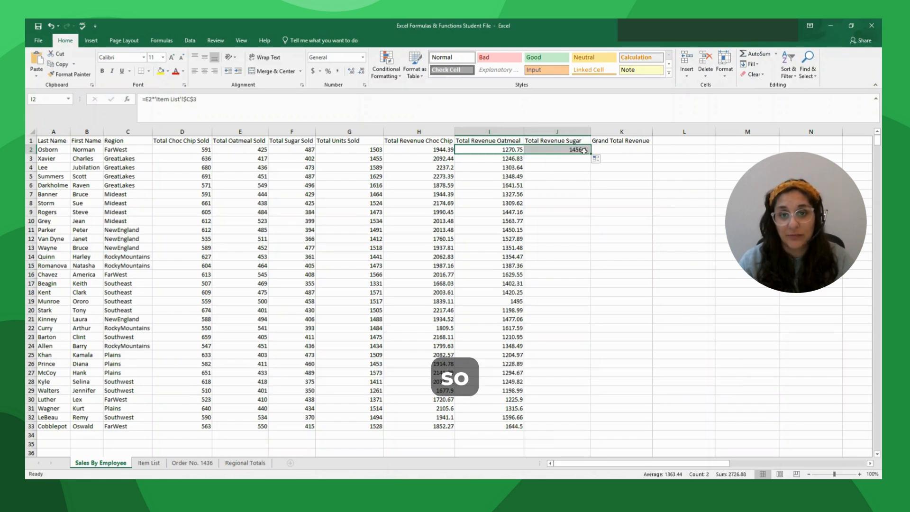
click(573, 149)
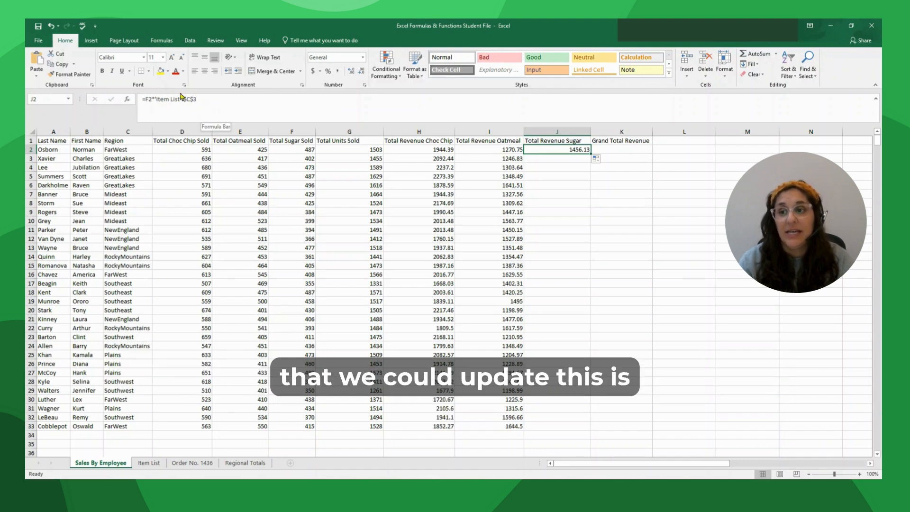
- Change J2's price reference to $C$4 and fill the sugar revenue down to row 33
click(183, 99)
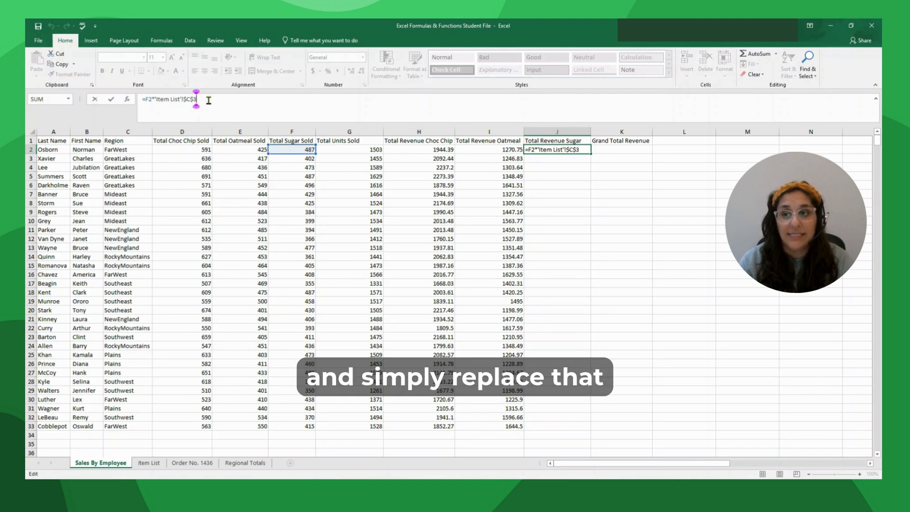
key(BackSpace)
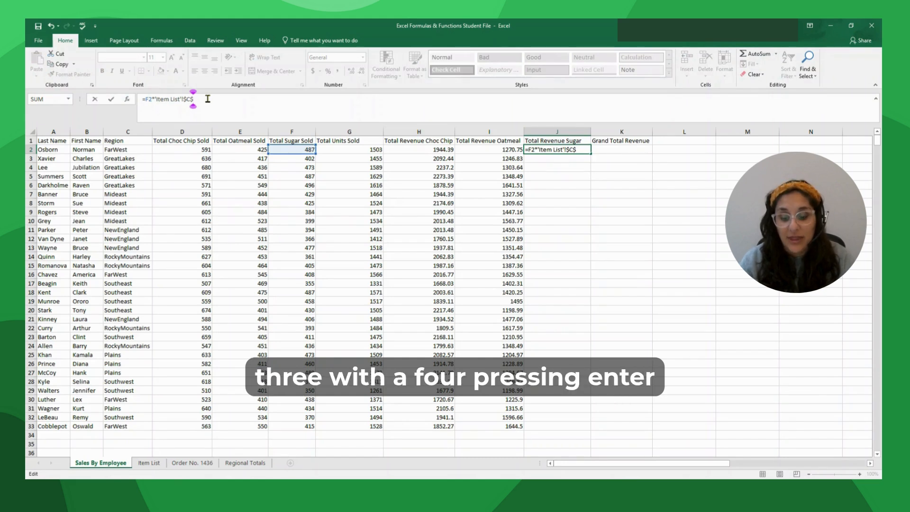
text(4)
key(Return)
click(551, 150)
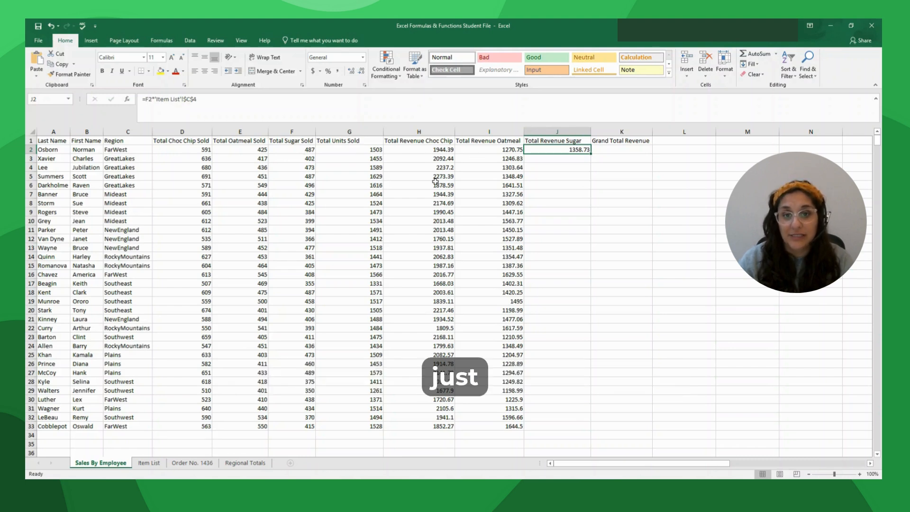
drag(590, 153, 589, 430)
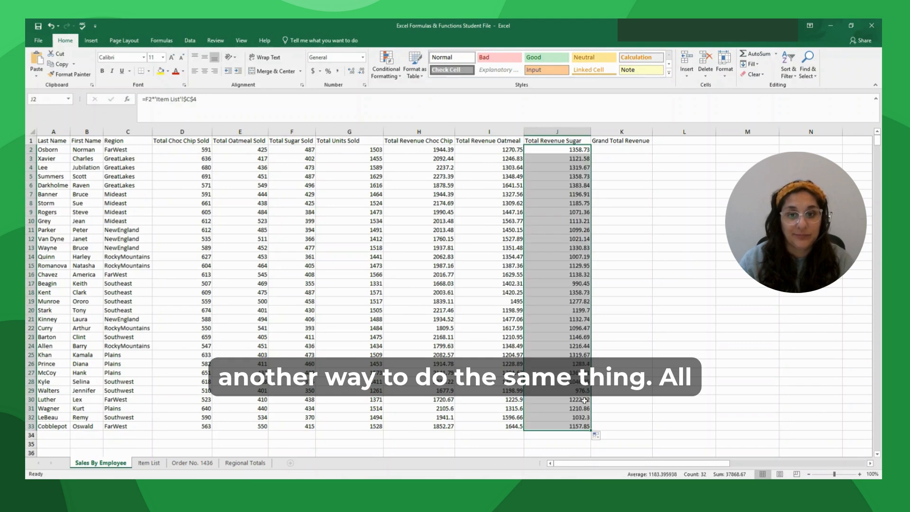
click(627, 148)
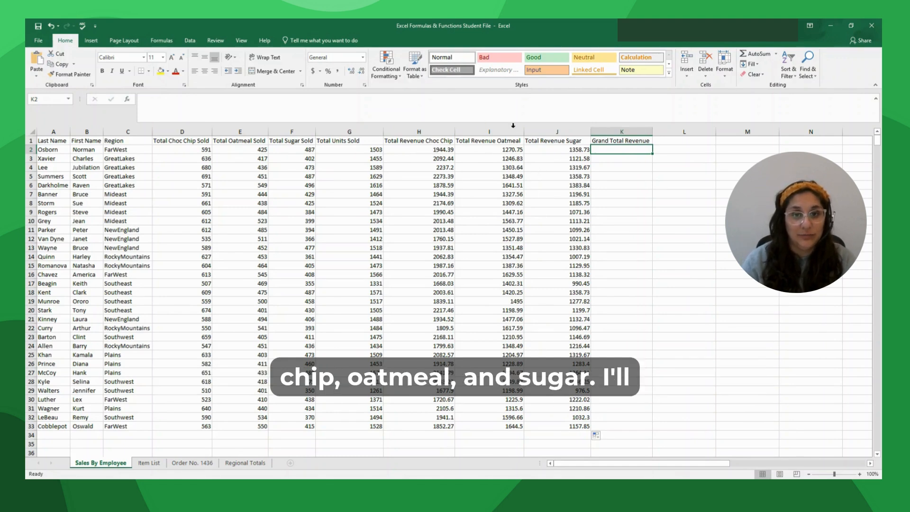
- Insert =SUM(H2:J2) in K2 with AutoSum, showing 4573.87
click(755, 55)
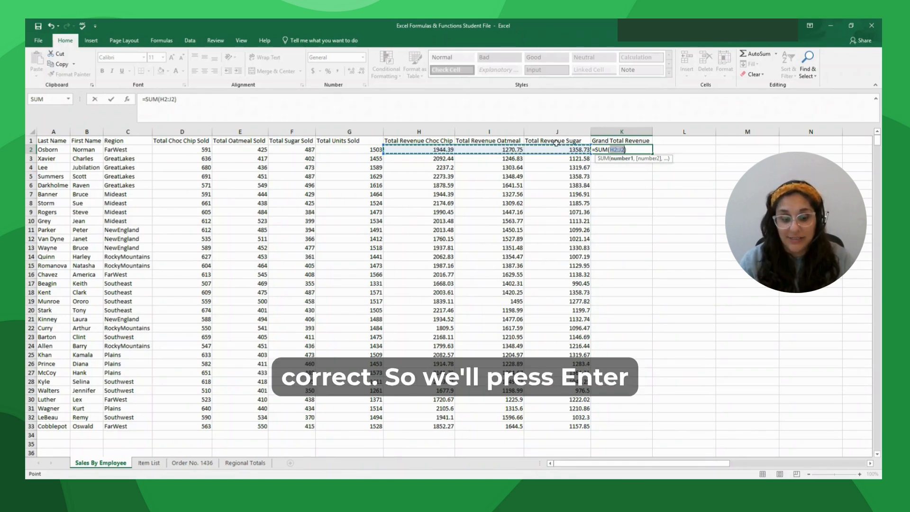
key(Return)
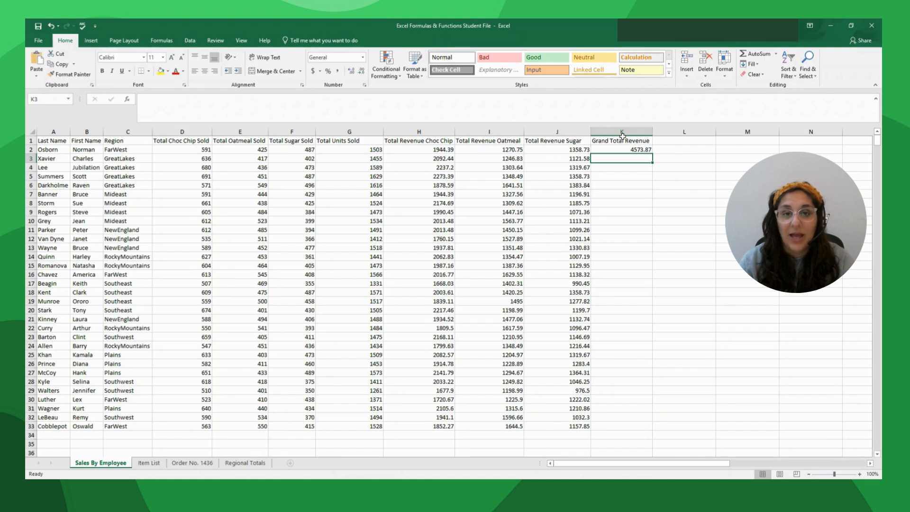
- Enter =SUM(H3:J3) in K3, then fill K2's grand total formula down to row 33
text(=)
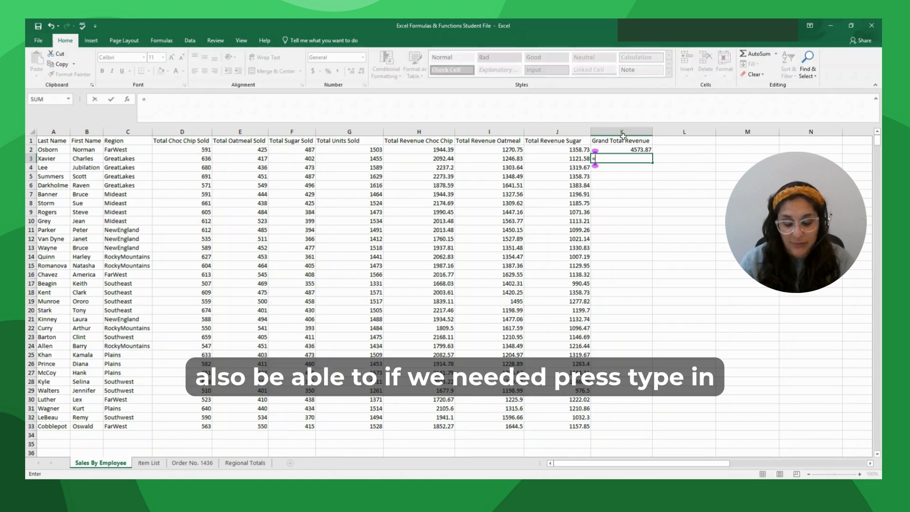
text(sum()
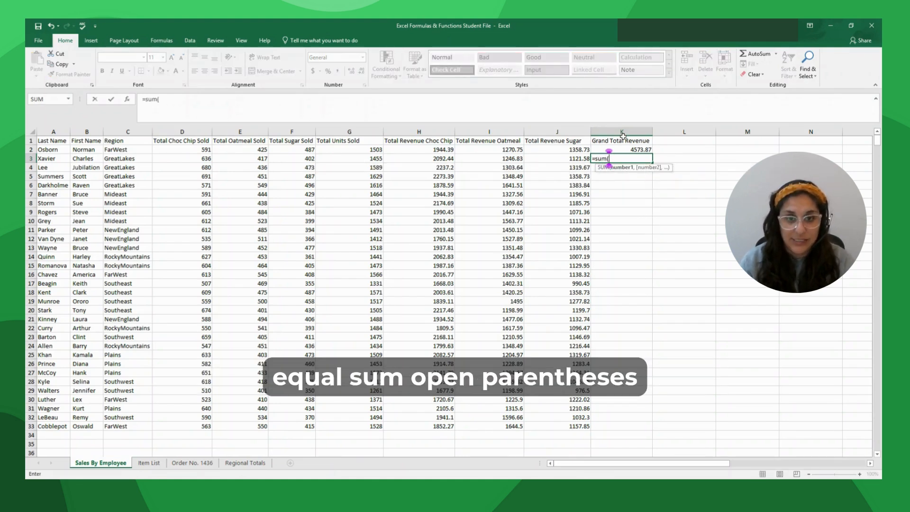
drag(443, 158, 552, 158)
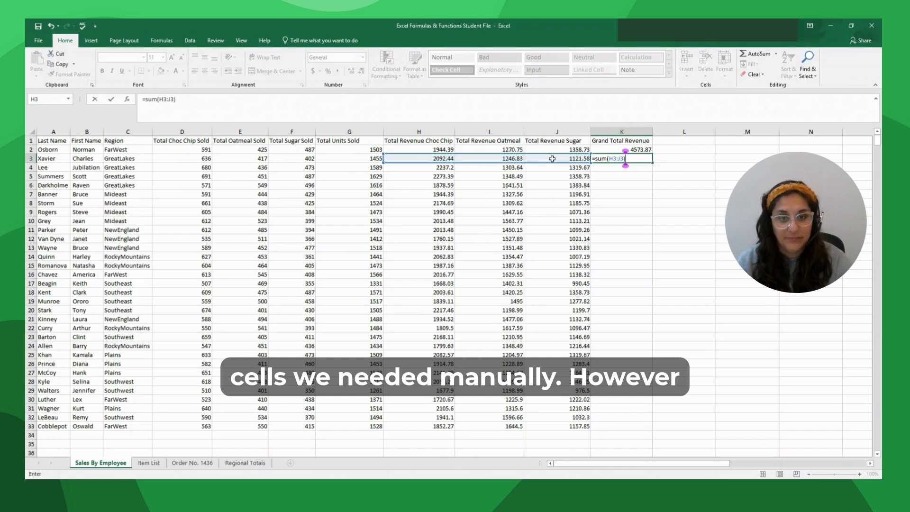
key(Return)
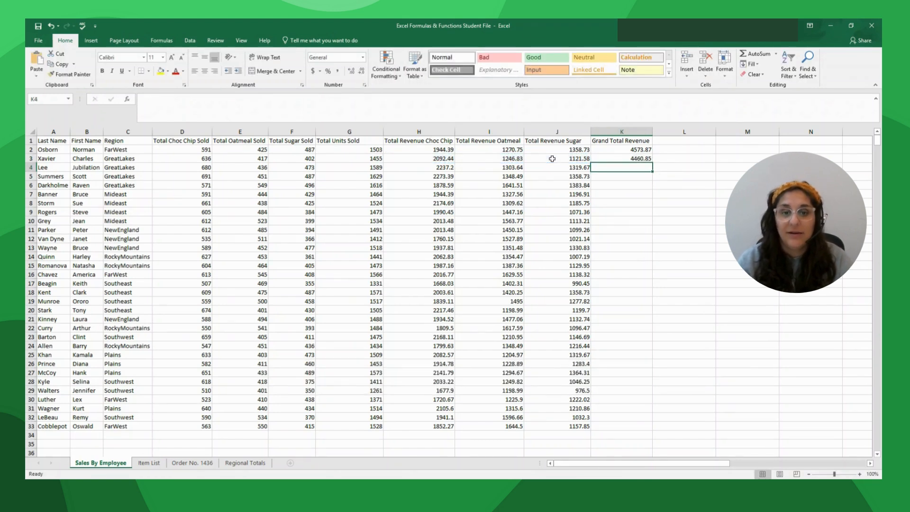
click(625, 150)
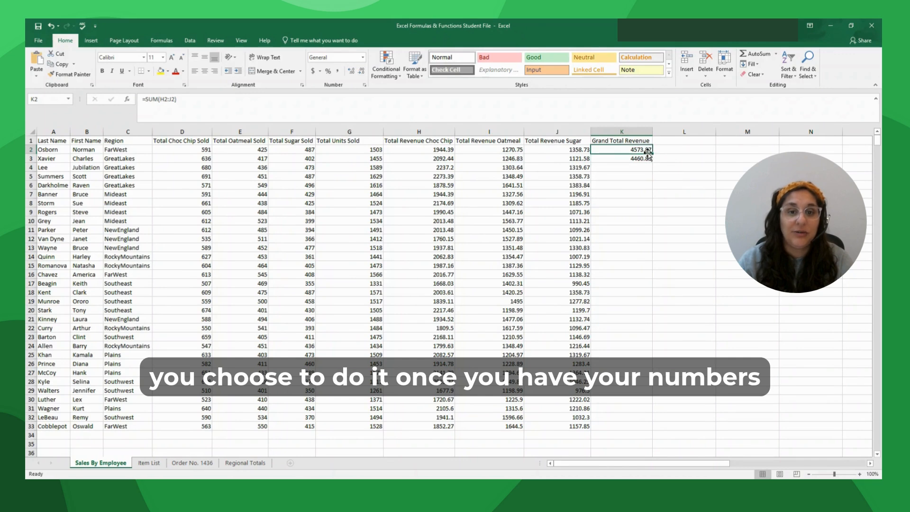
drag(653, 153, 650, 428)
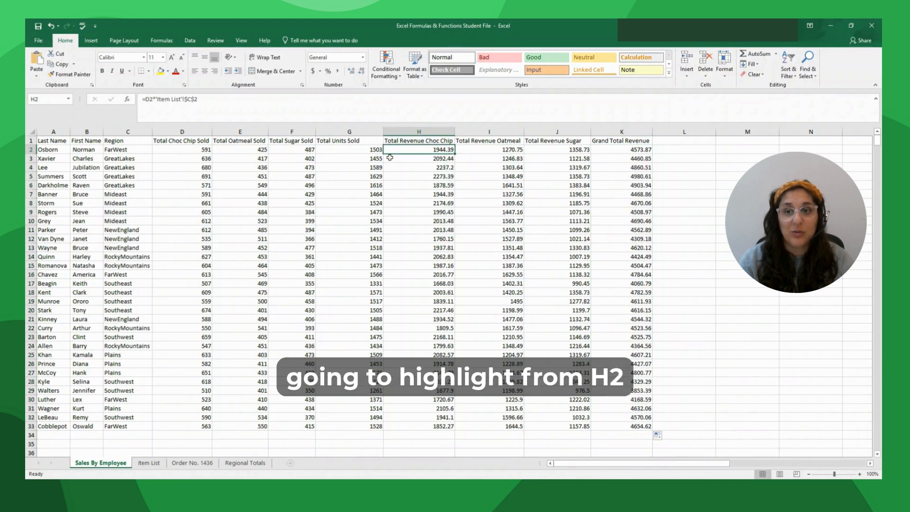
- Apply Currency format to the revenue values in H2:K33
mouse_move(394, 148)
mouse_down()
mouse_move(474, 179)
mouse_move(635, 396)
mouse_move(633, 427)
mouse_up()
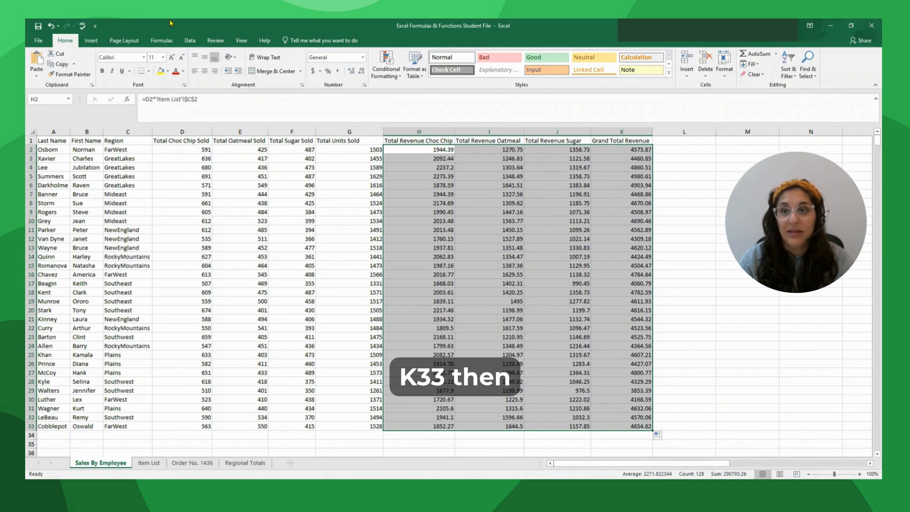
click(363, 58)
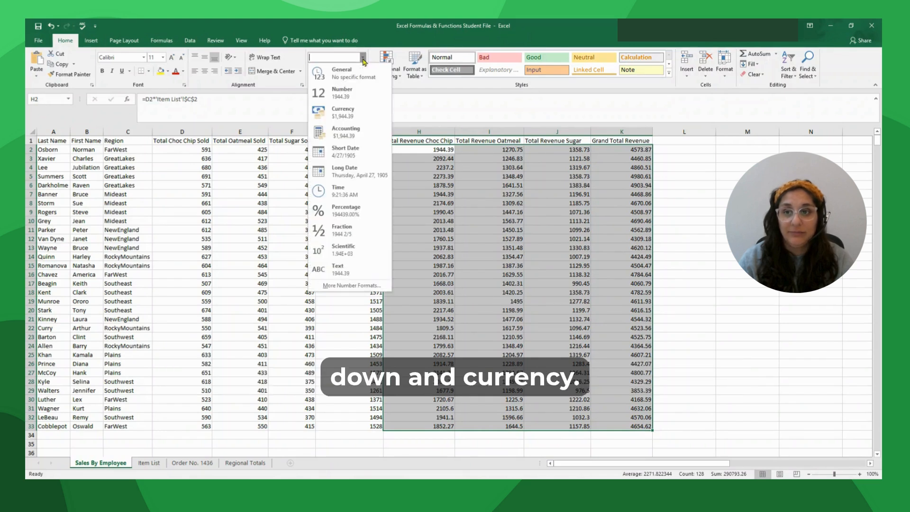
click(364, 117)
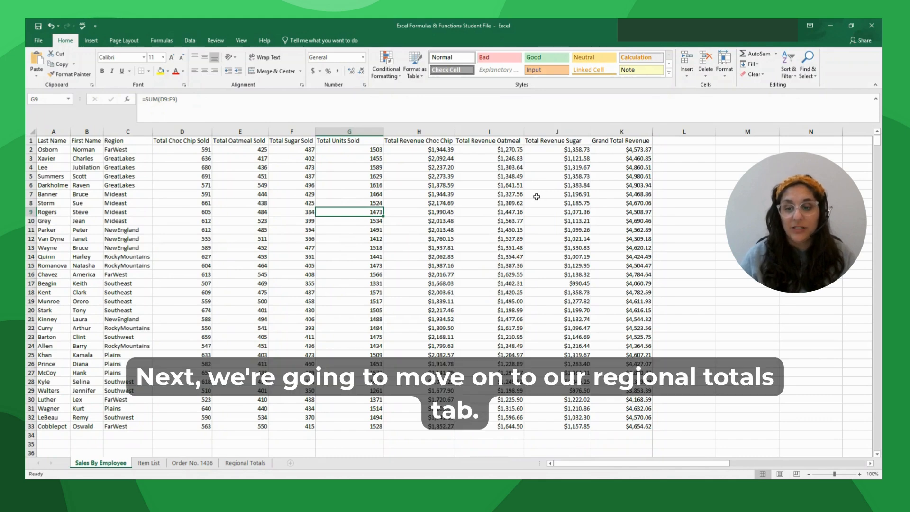
- Switch to Regional Totals and select the Region Names list in D1:D9
click(246, 463)
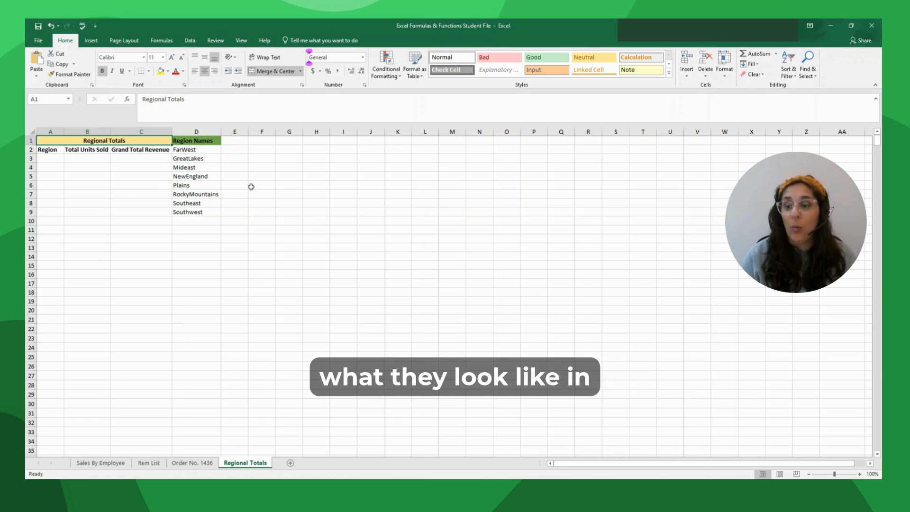
click(90, 464)
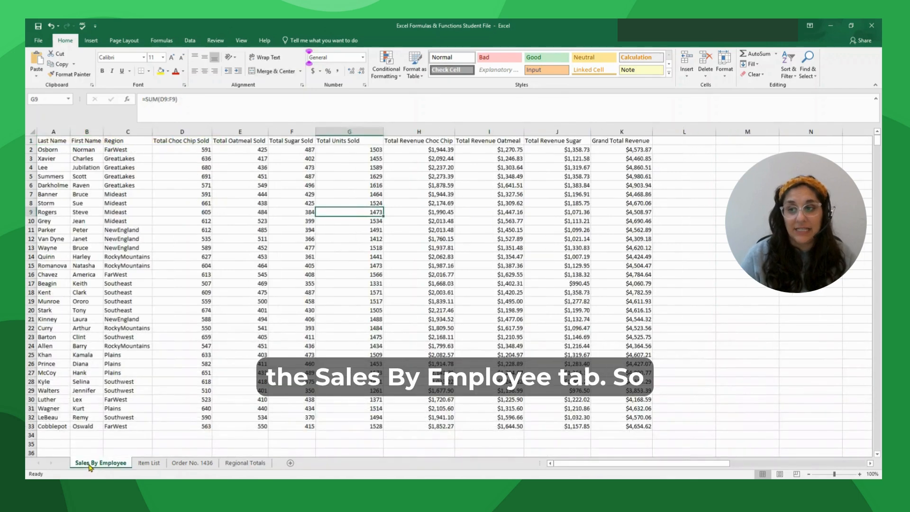
click(250, 464)
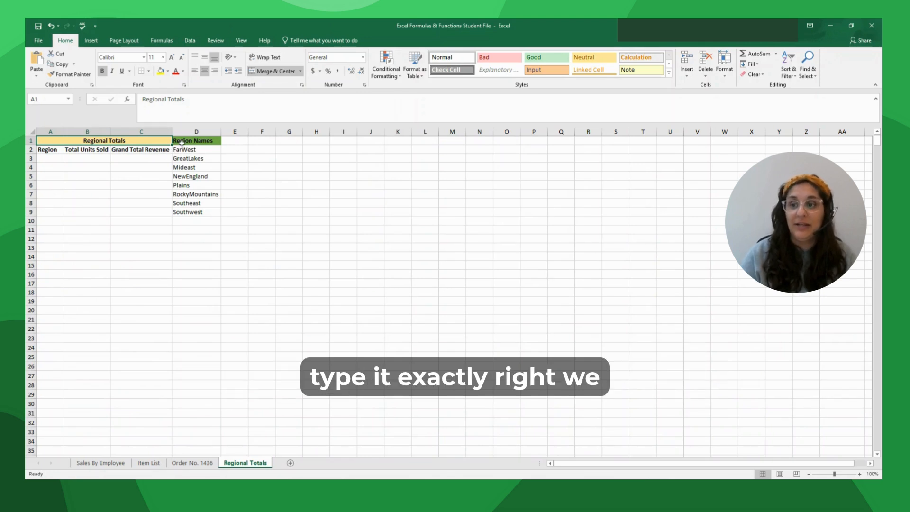
drag(182, 142, 175, 210)
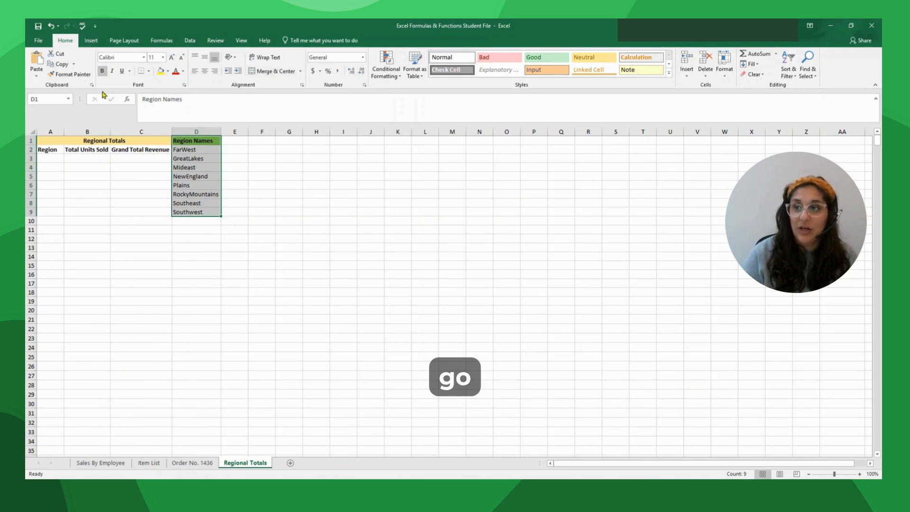
- Move the cut region names list into A2 and auto-fit column A to the names
click(56, 54)
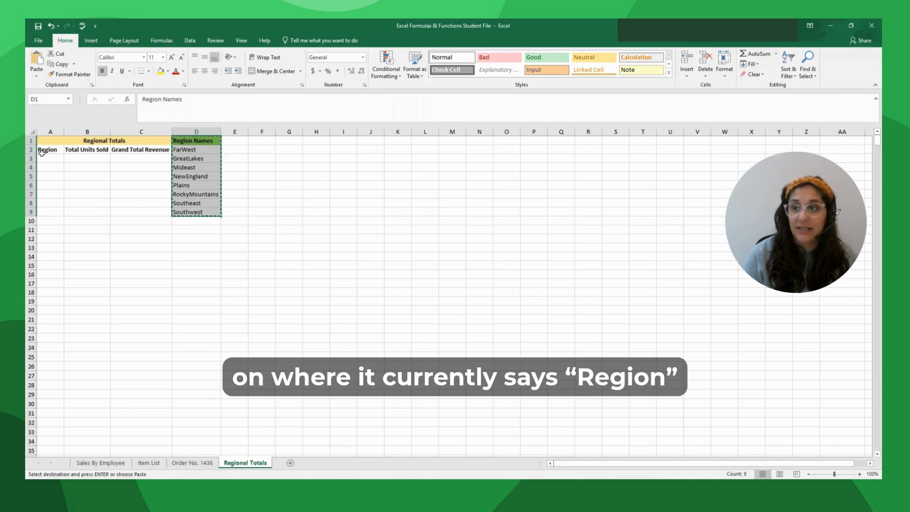
click(43, 150)
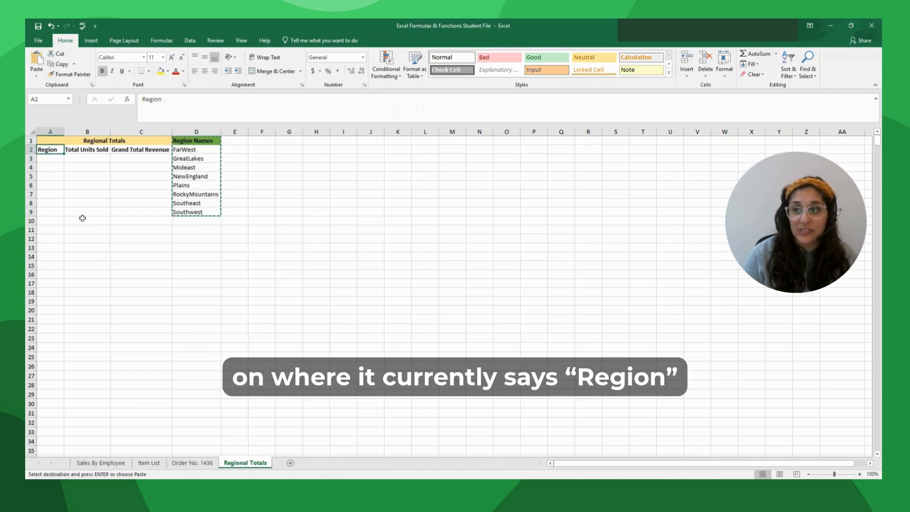
click(37, 59)
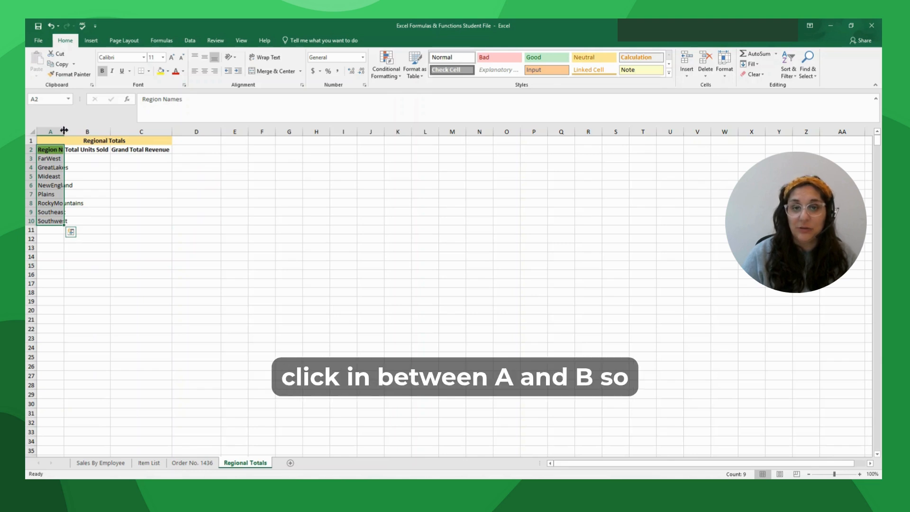
double_click(64, 131)
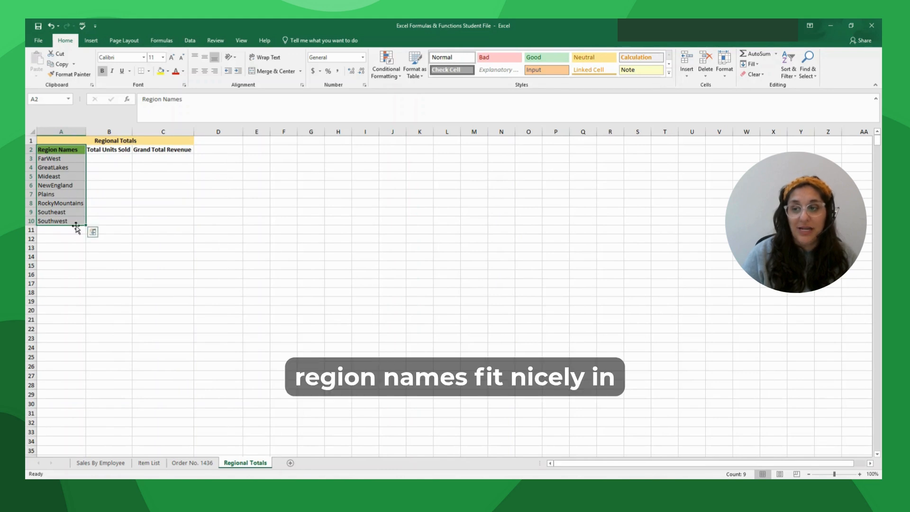
click(104, 157)
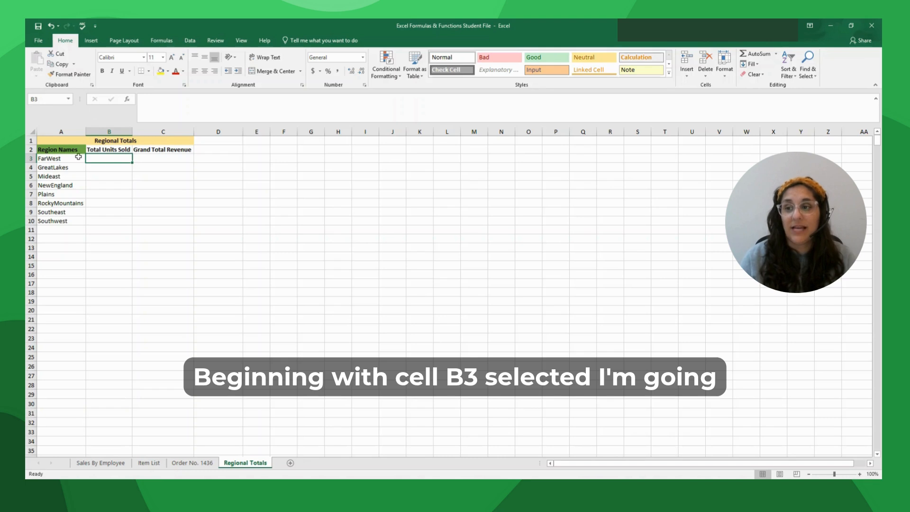
- Insert a SUMIFS function into B3, finding it under the All category
click(127, 99)
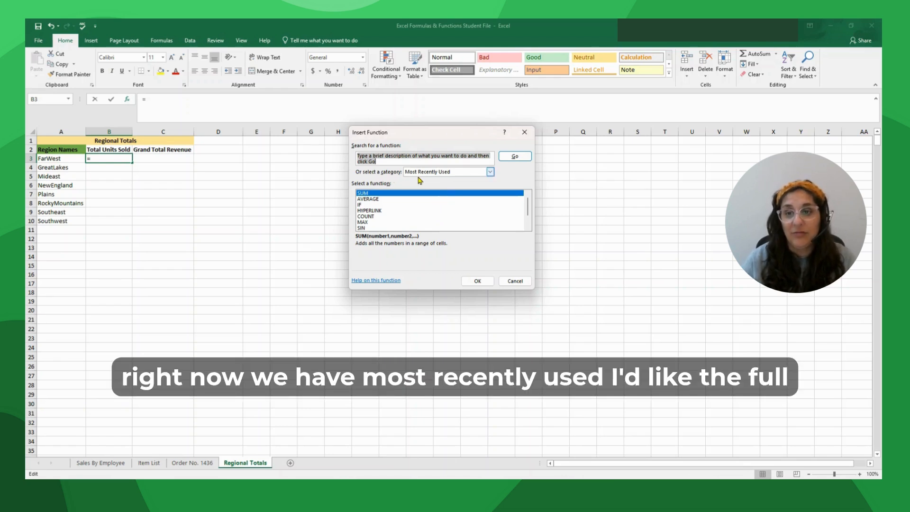
click(490, 172)
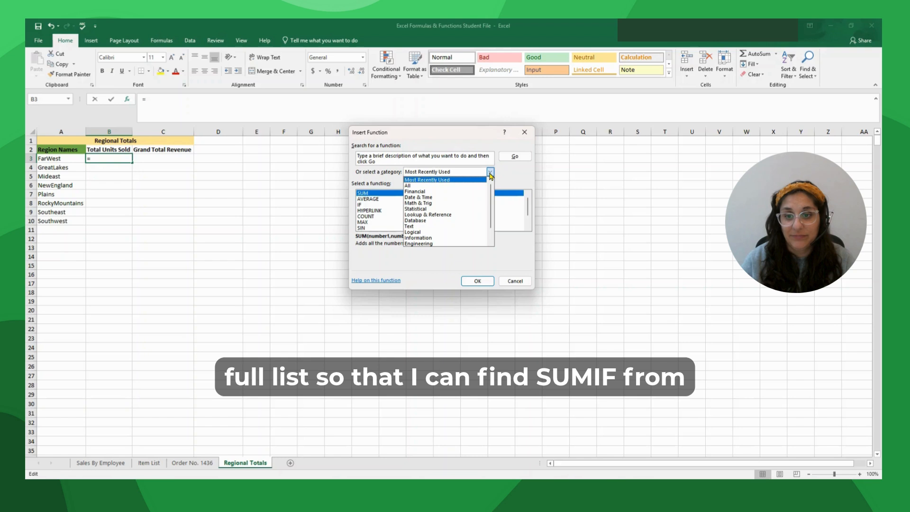
click(415, 185)
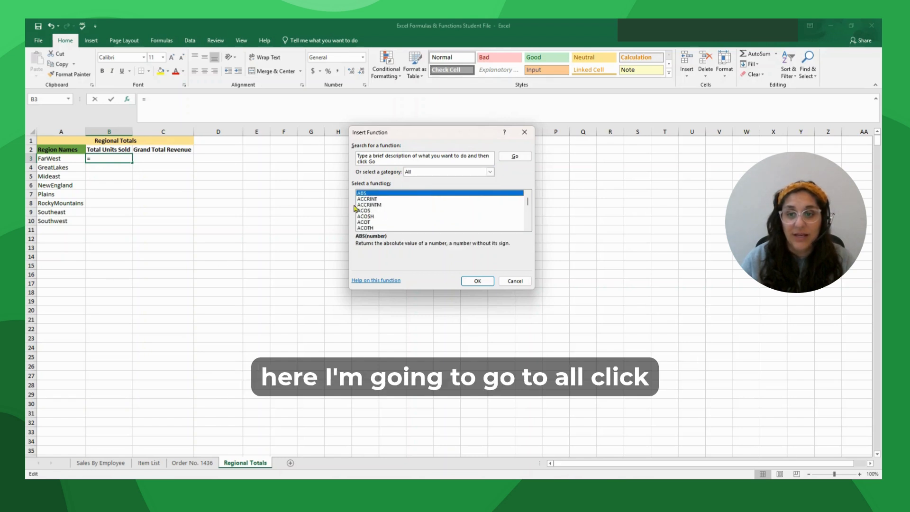
click(375, 204)
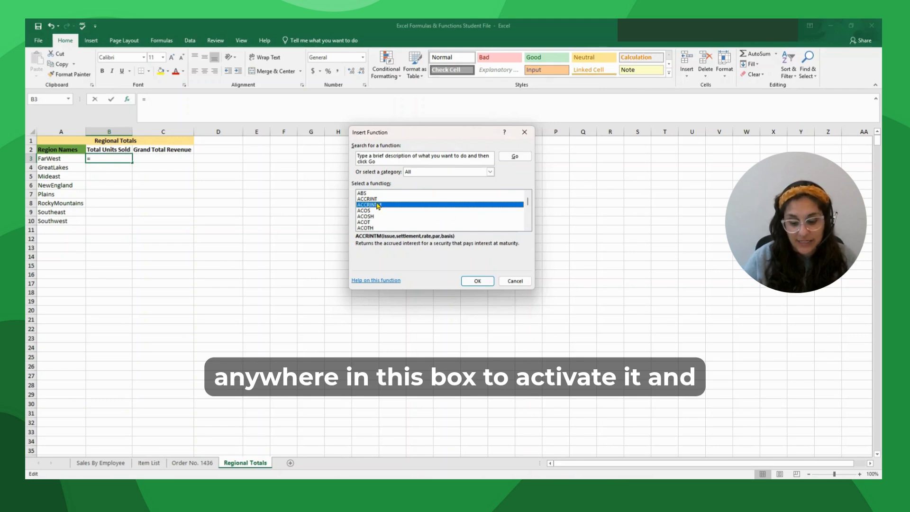
text(sumifs)
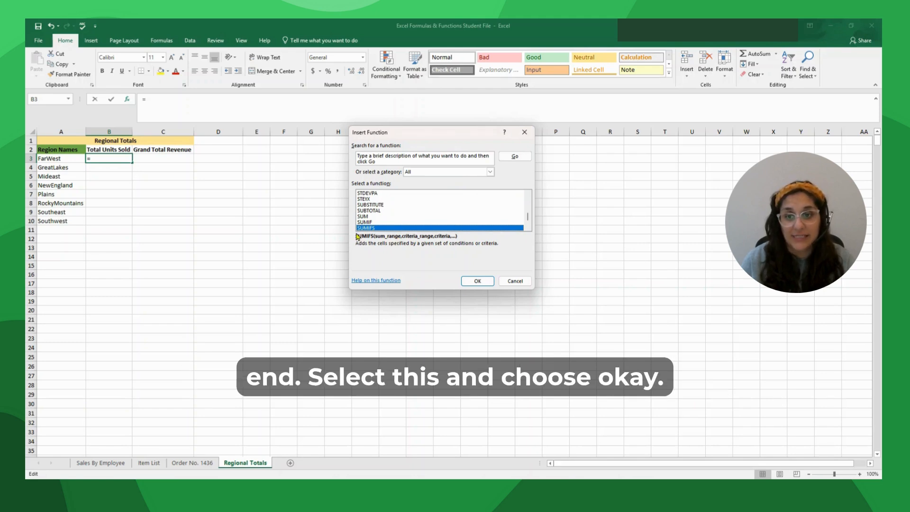
click(477, 281)
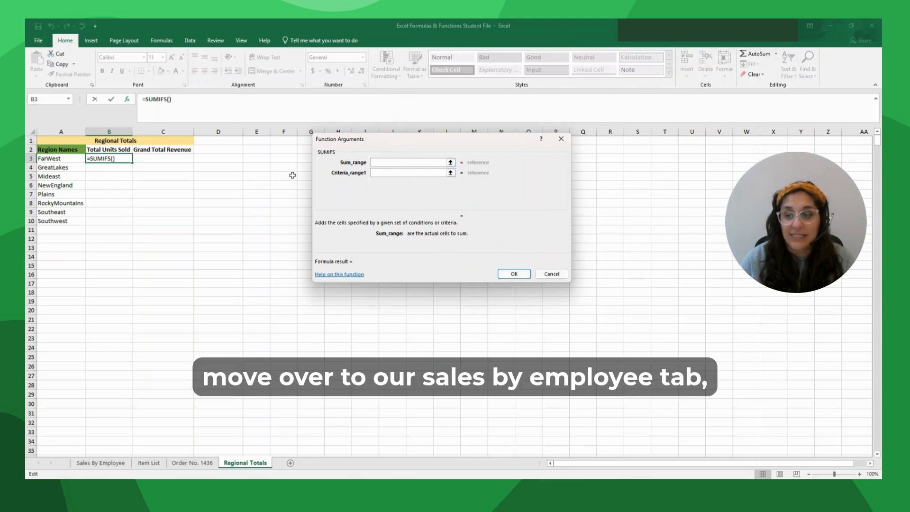
- Set the SUMIFS sum range to the absolute 'Sales By Employee'!$G$2:$G$33
click(98, 465)
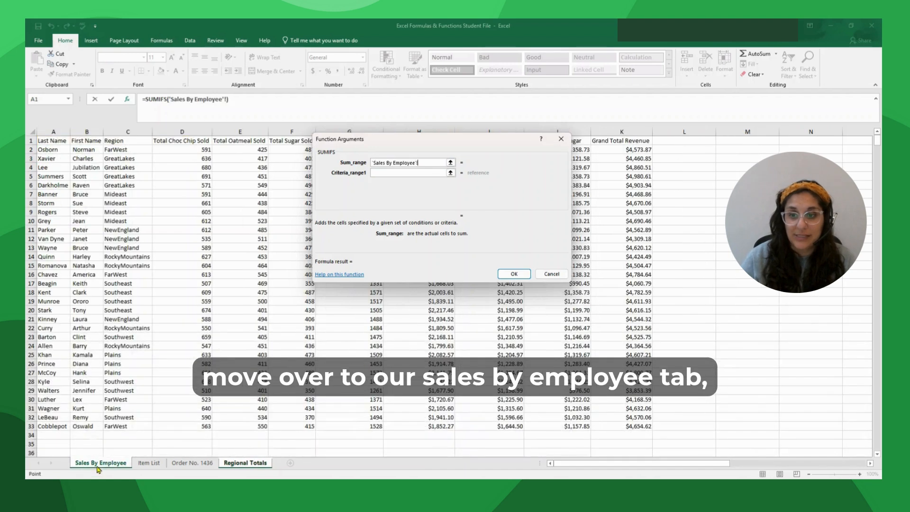
drag(407, 147, 593, 121)
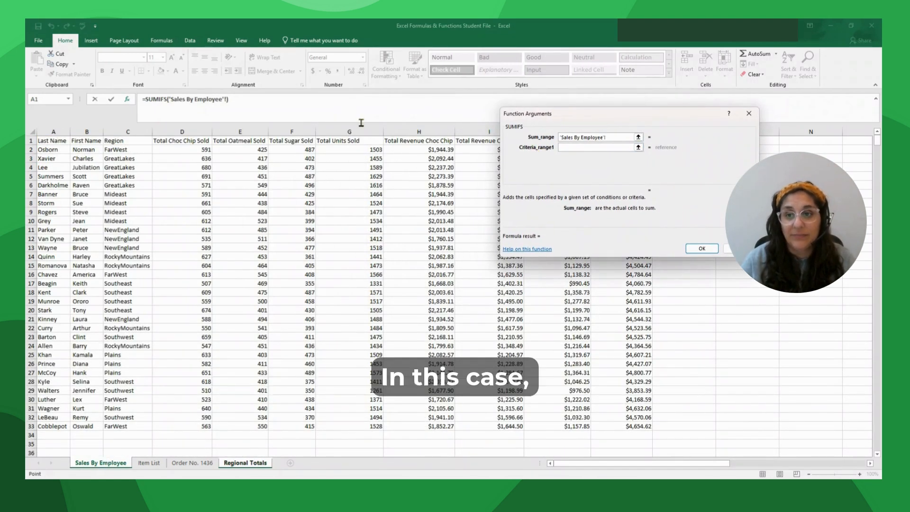
click(348, 148)
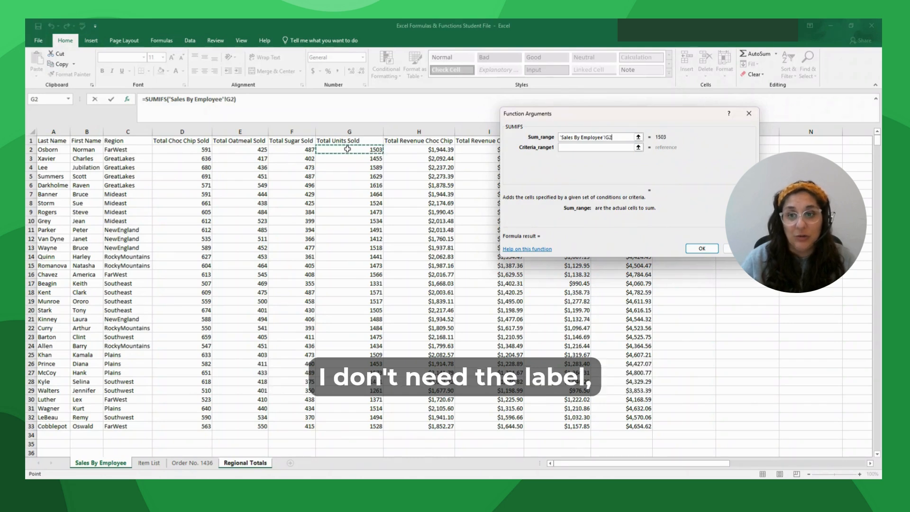
drag(347, 148, 323, 425)
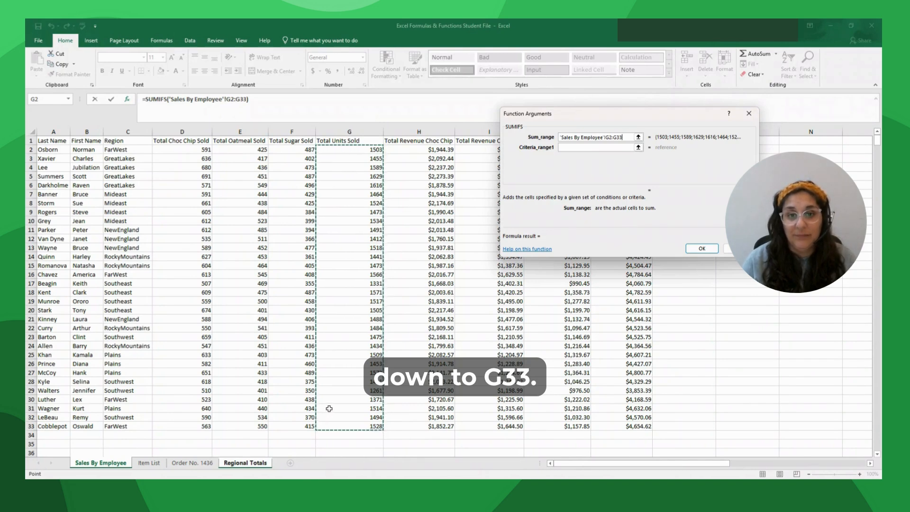
click(624, 136)
key(F4)
click(583, 147)
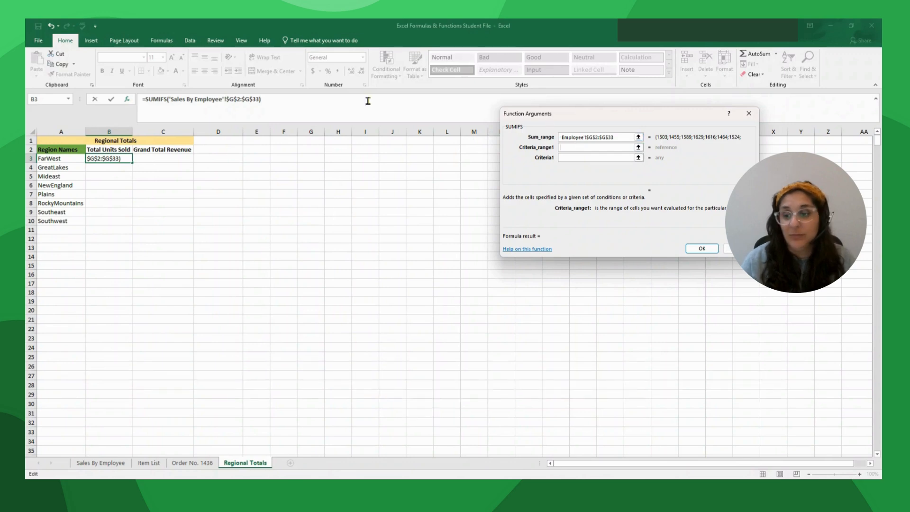
- Use region column C2:C33 as criteria range with A3 as criterion, giving FarWest 5968
click(95, 463)
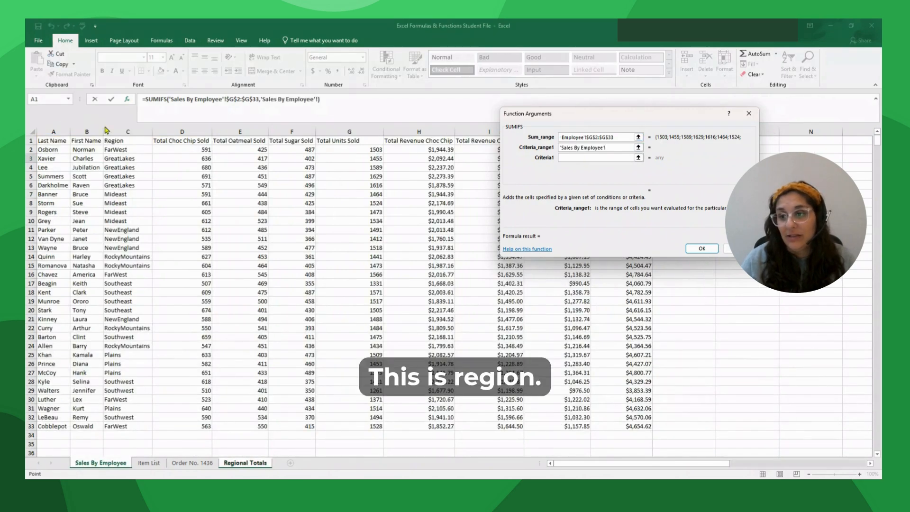
drag(135, 149, 142, 425)
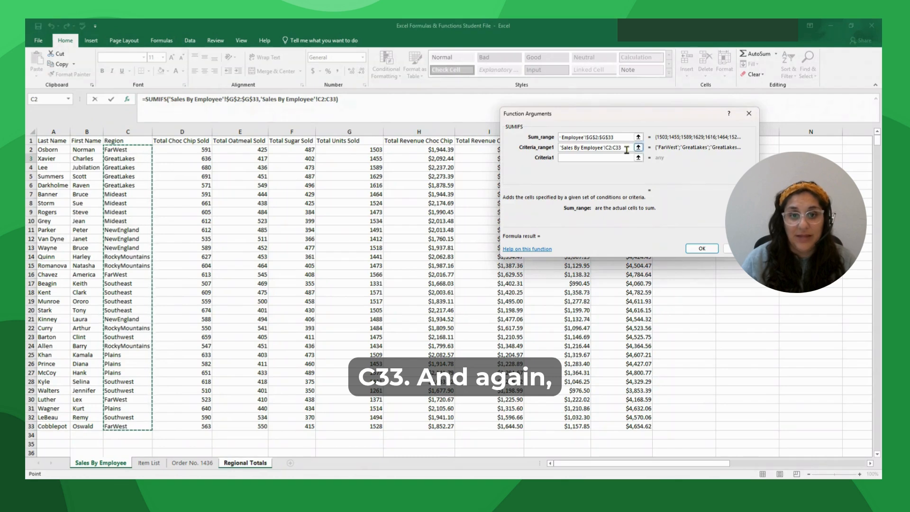
click(605, 148)
key(F4)
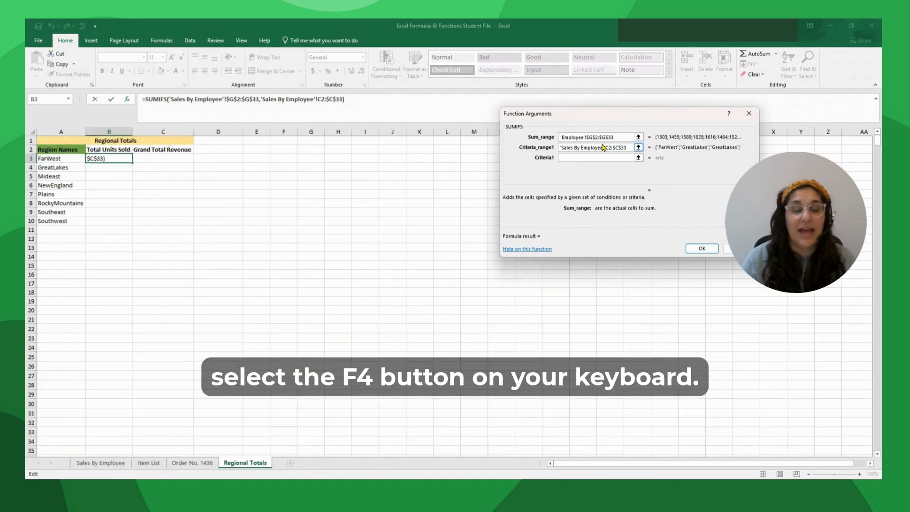
click(568, 158)
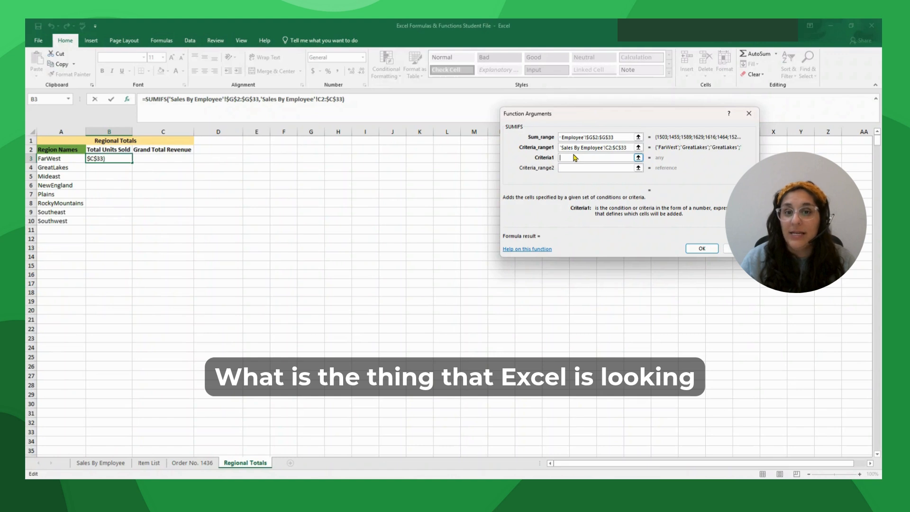
click(566, 157)
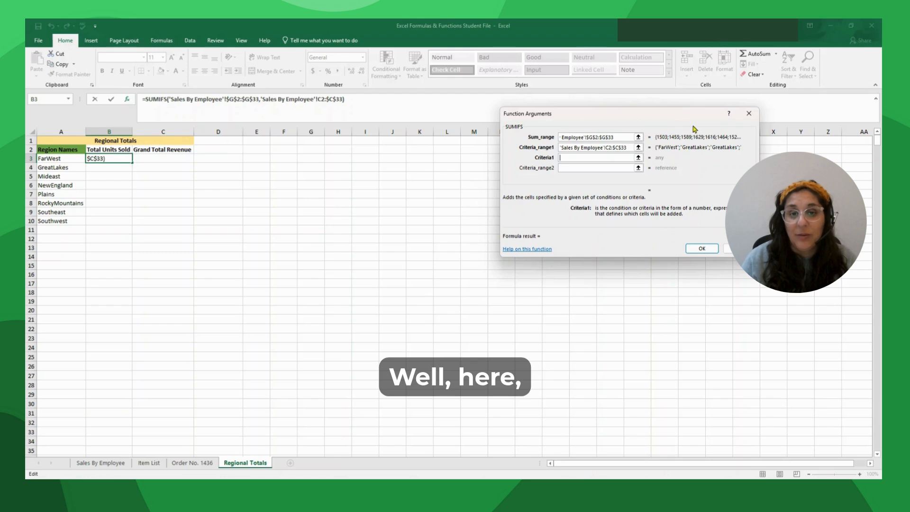
click(52, 159)
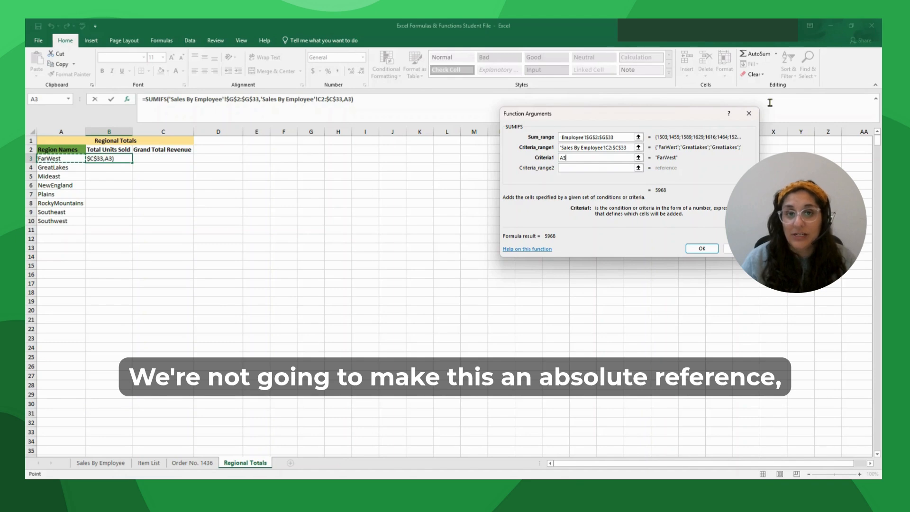
click(703, 250)
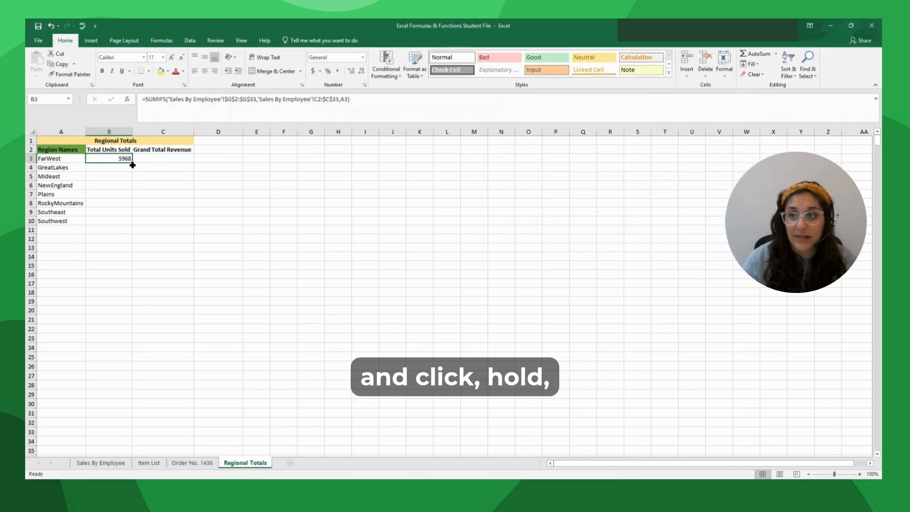
- Lock the criteria range as $C$2:$C$33, then fill B3's SUMIFS down to B10
drag(132, 161, 125, 221)
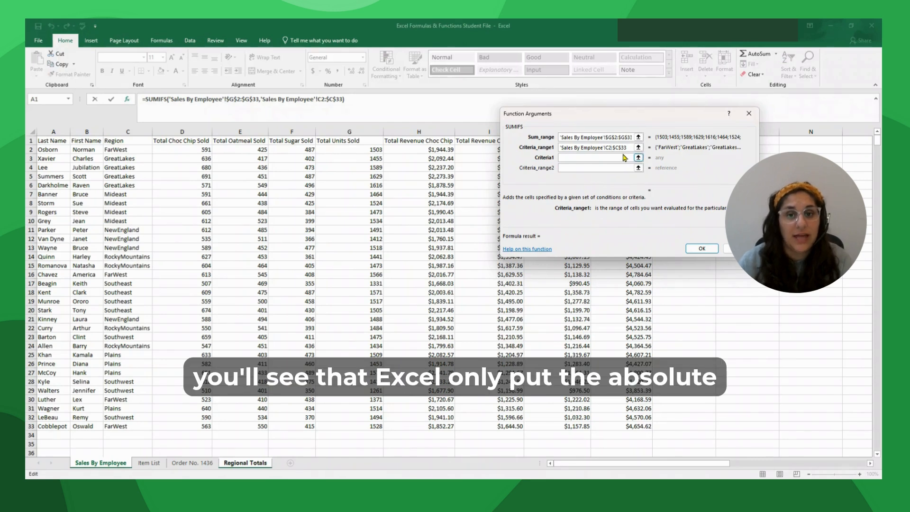
click(619, 149)
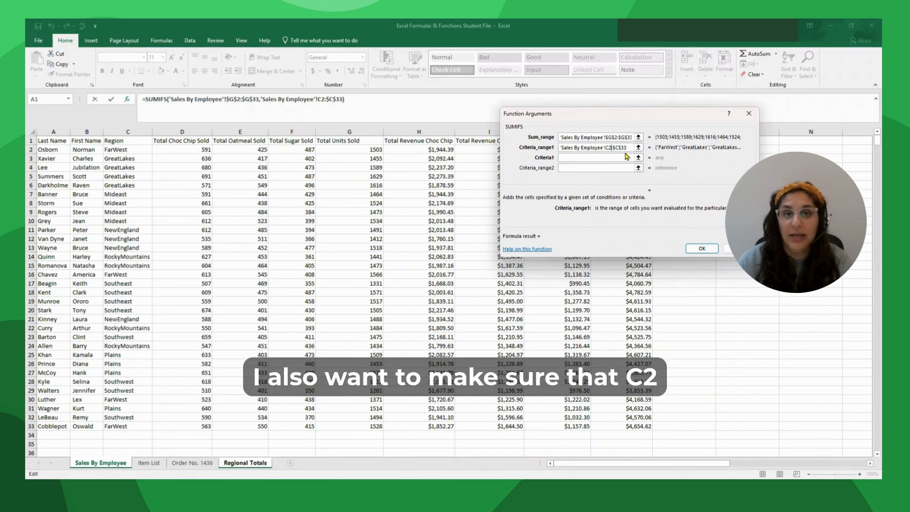
click(611, 147)
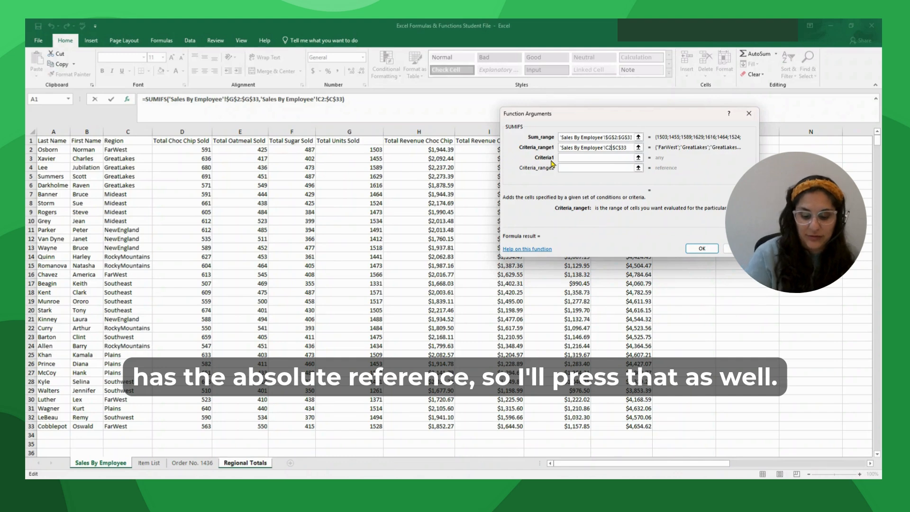
key(F4)
click(574, 157)
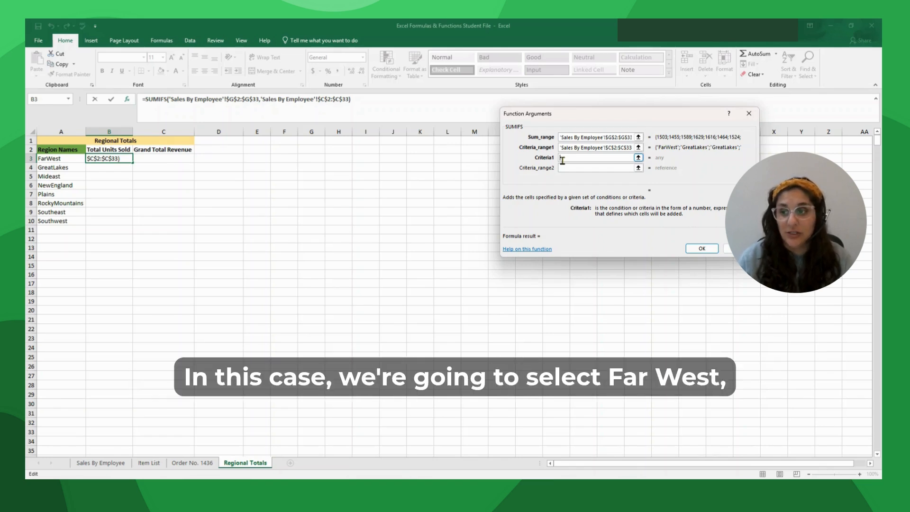
click(41, 158)
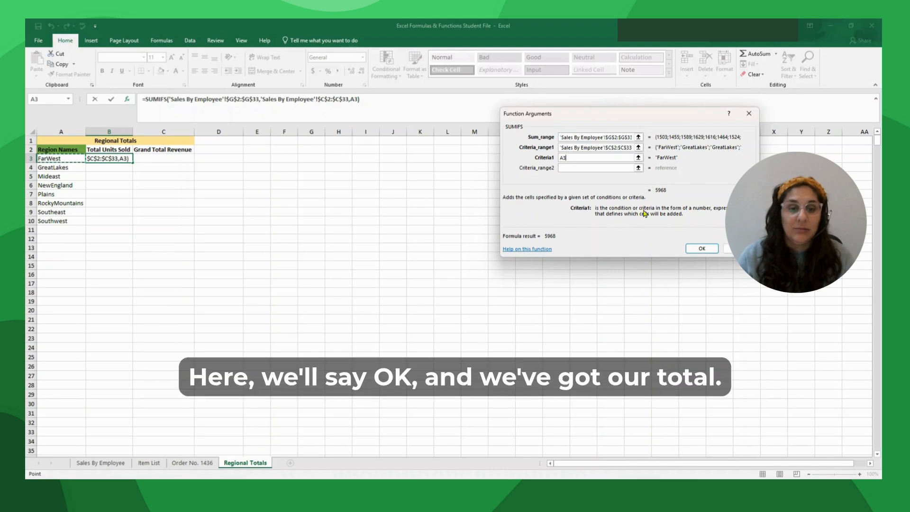
click(701, 248)
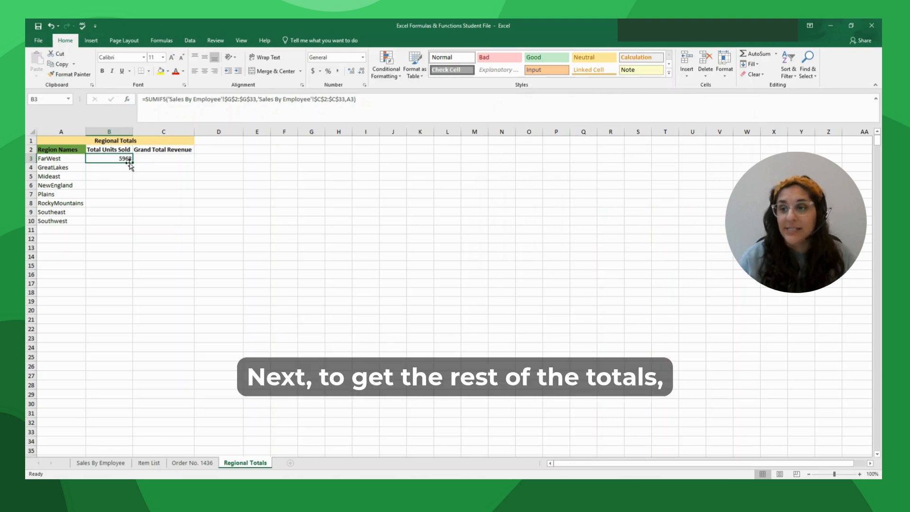
drag(133, 164, 134, 225)
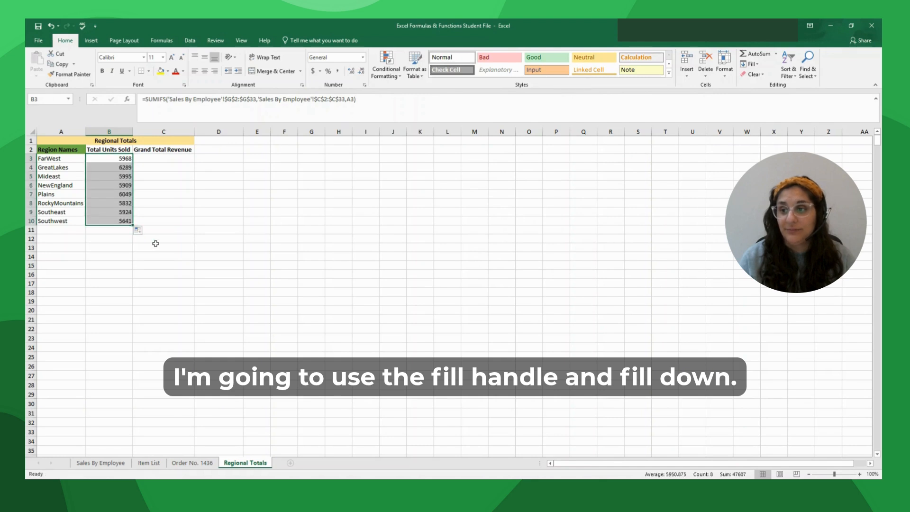
click(148, 159)
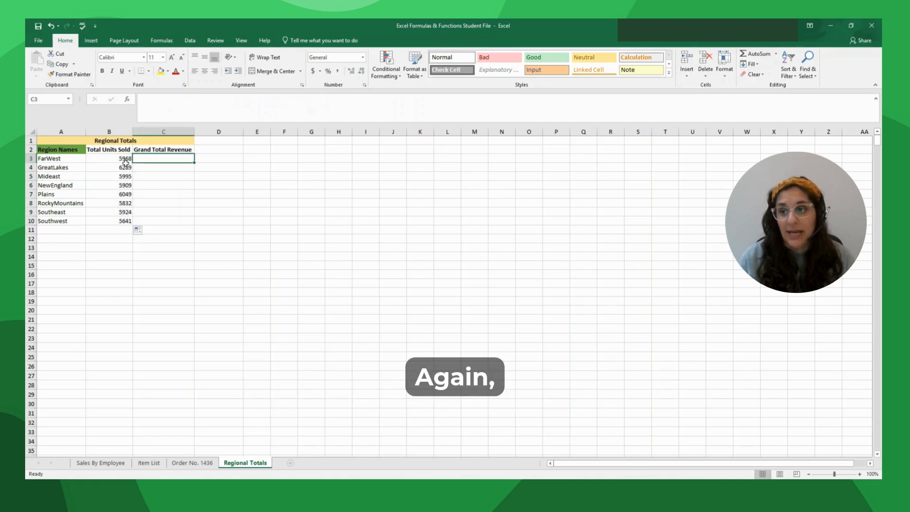
- Insert SUMIFS into C3 with sum range 'Sales By Employee'!$K$2:$K$33
click(129, 100)
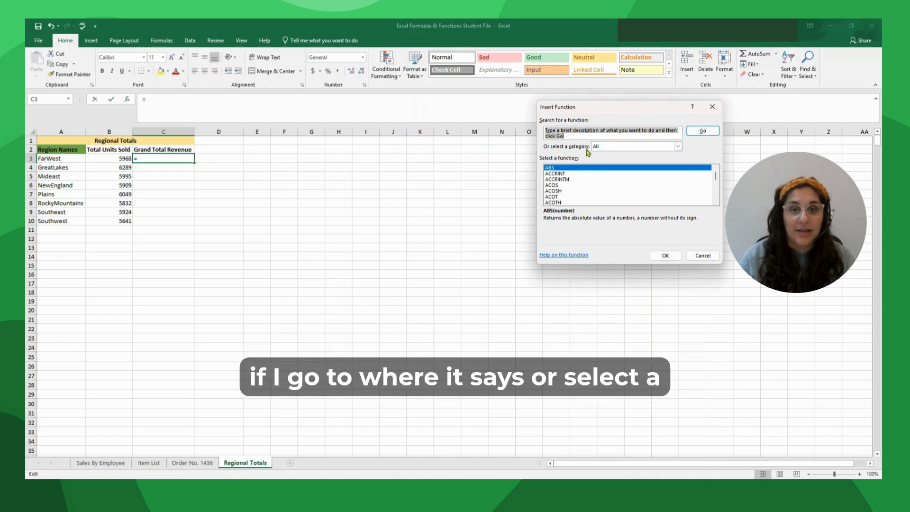
click(669, 148)
click(623, 155)
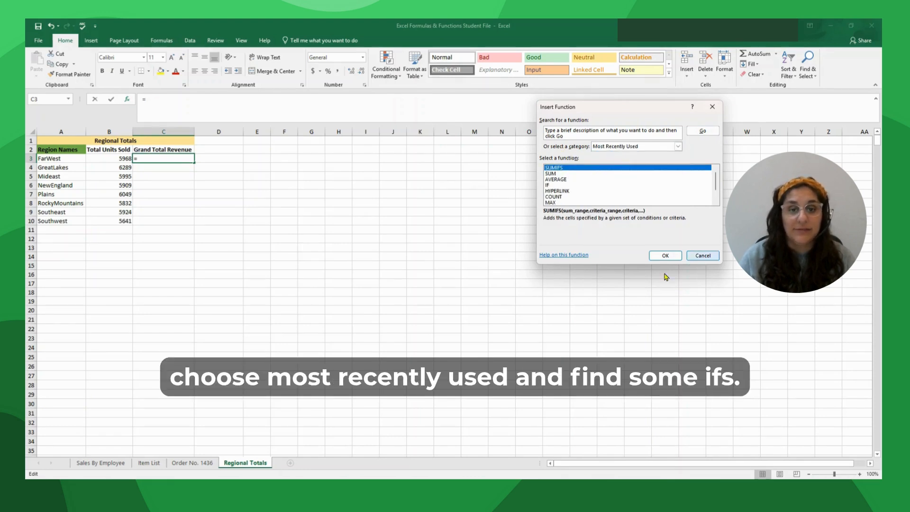
click(670, 257)
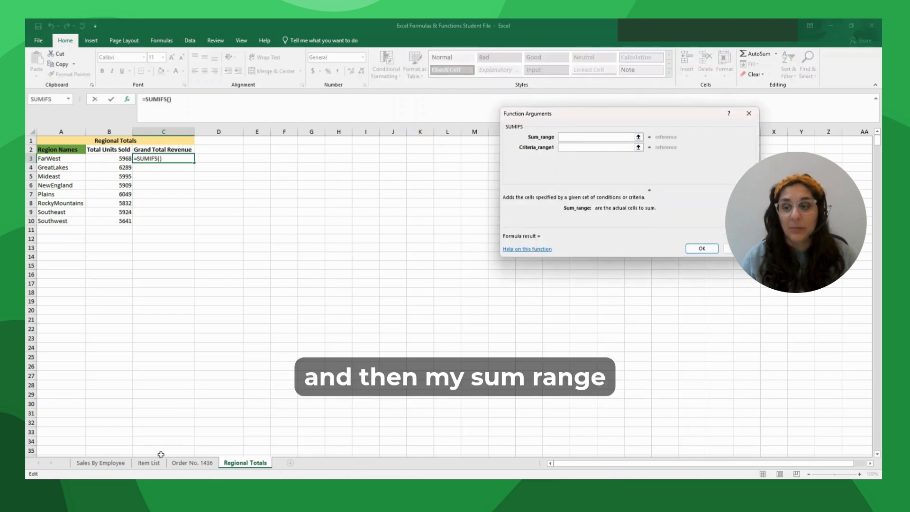
click(92, 464)
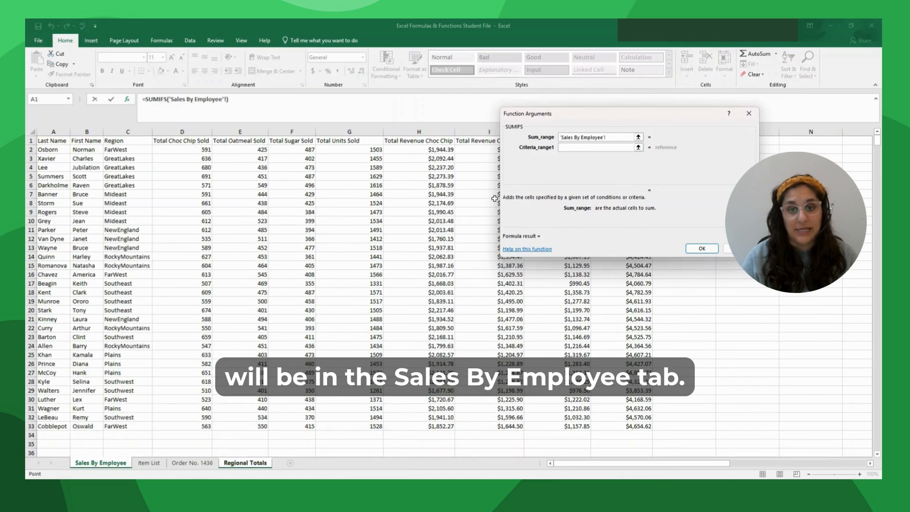
drag(564, 117, 234, 139)
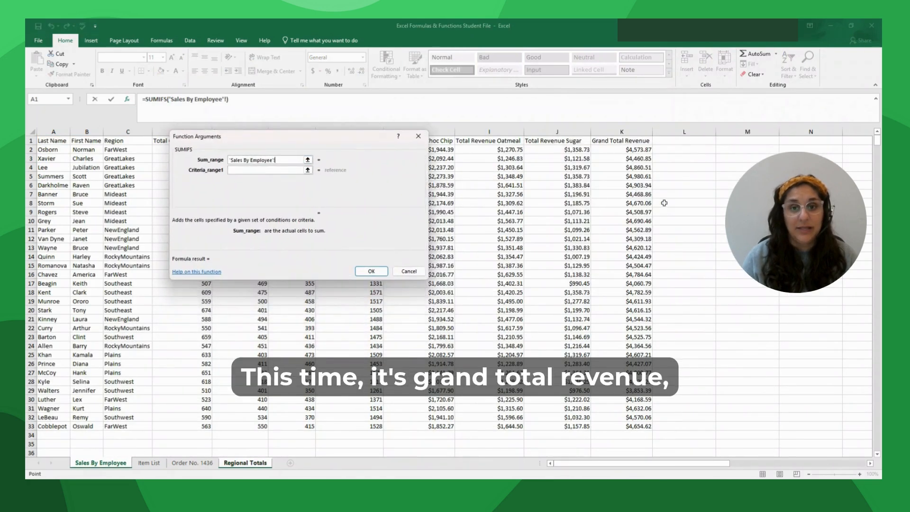
drag(629, 148, 621, 426)
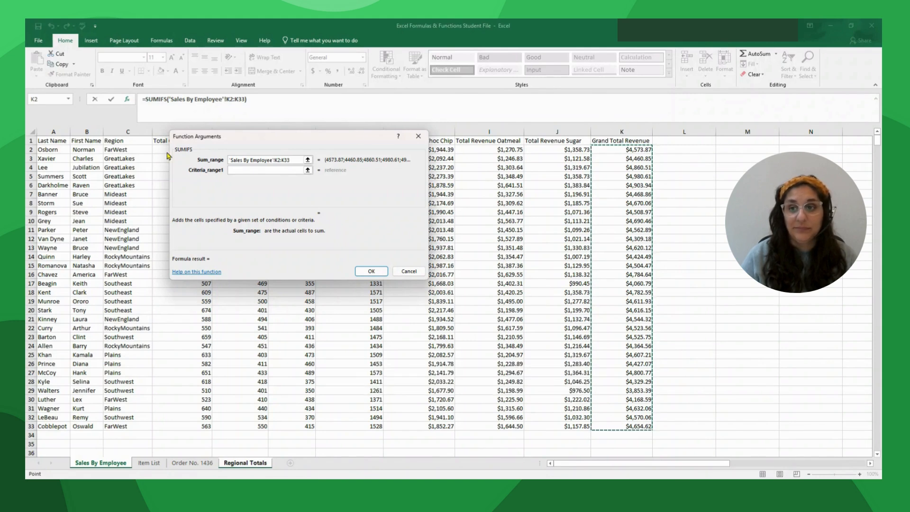
click(291, 160)
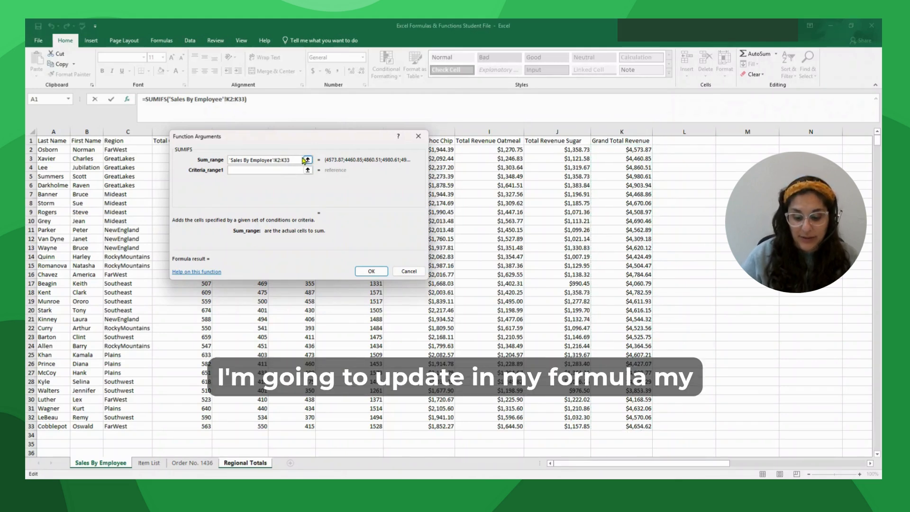
key(F4)
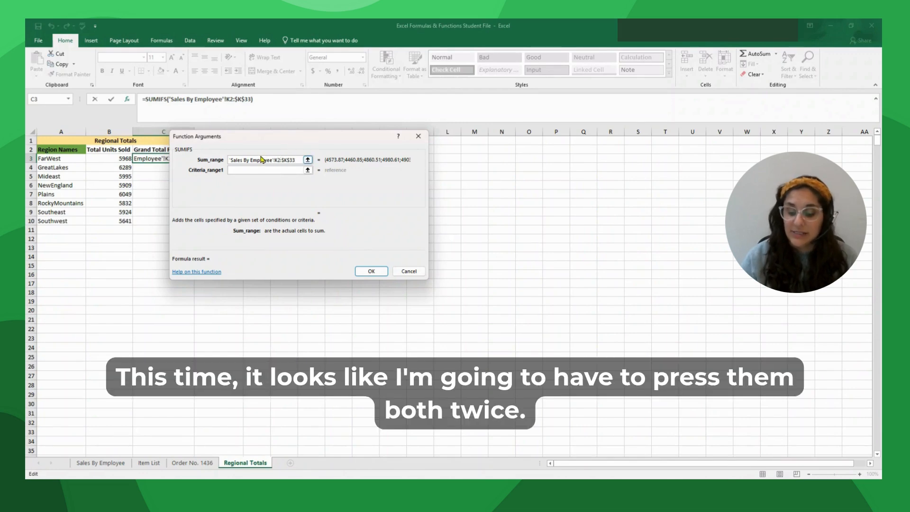
key(F4)
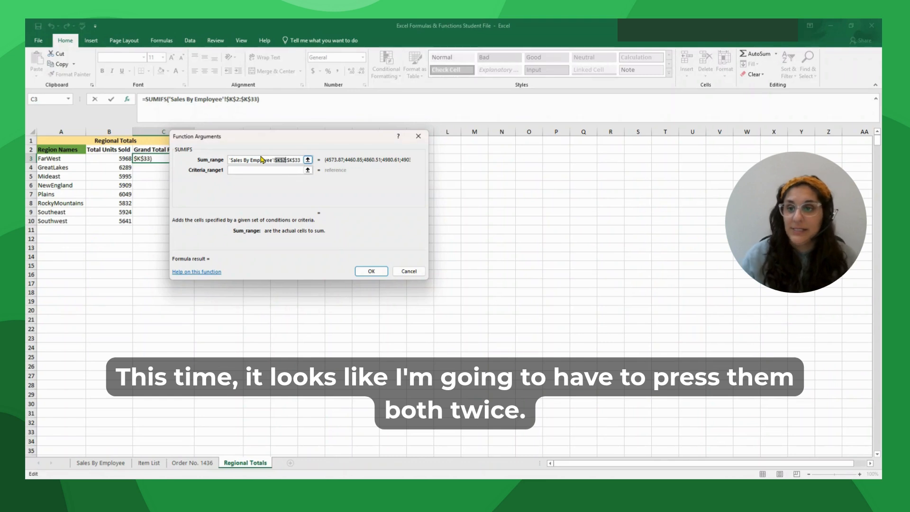
- Add criteria range $C$2:$C$33 and criterion A3, giving FarWest 18181.72 revenue
click(254, 170)
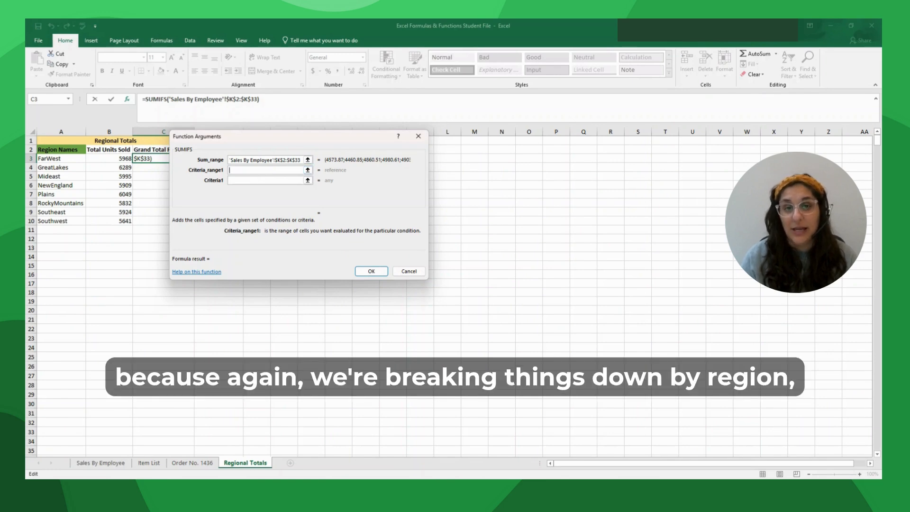
click(99, 466)
drag(128, 149, 127, 426)
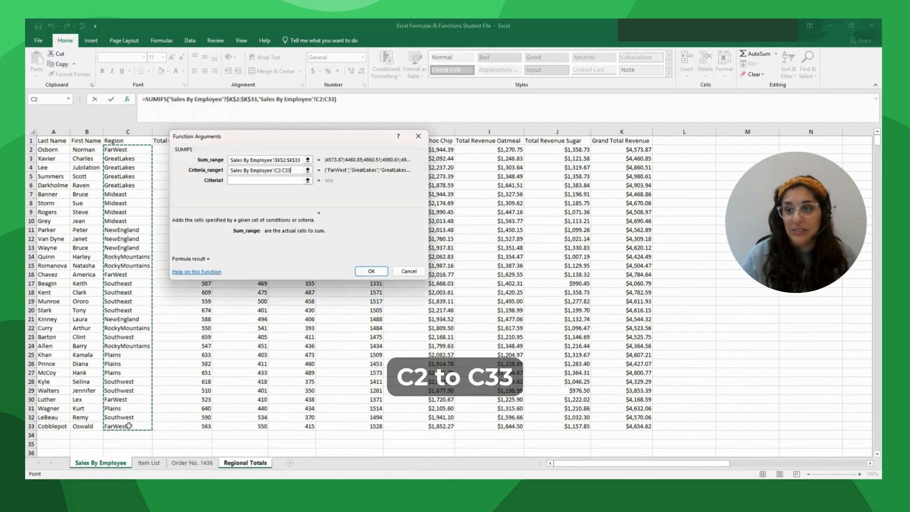
key(F4)
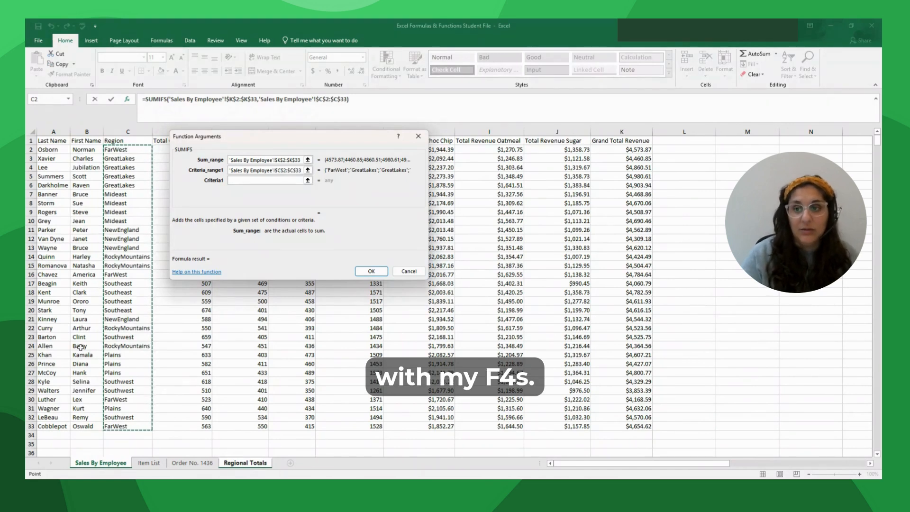
click(239, 181)
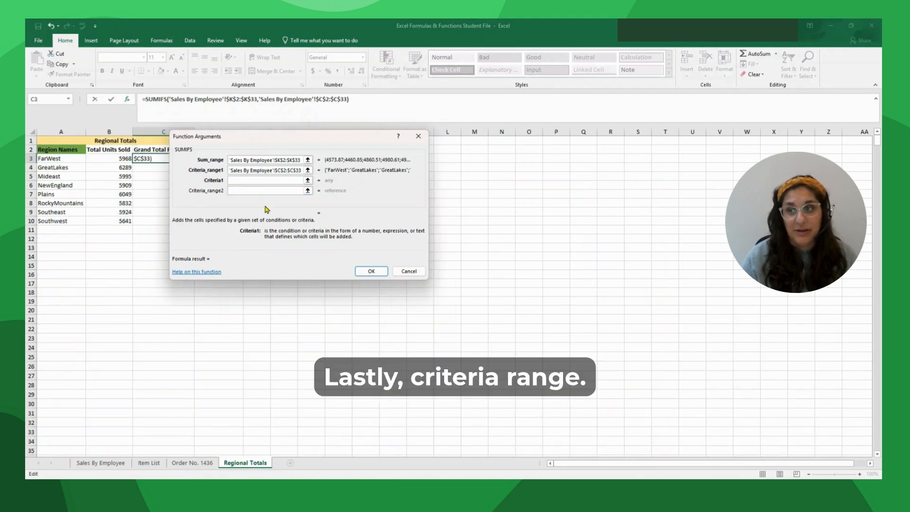
click(66, 160)
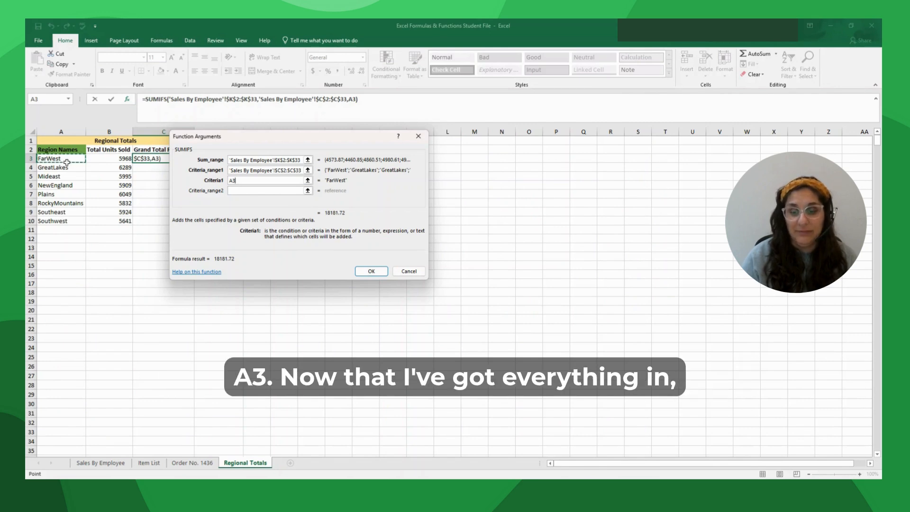
click(372, 271)
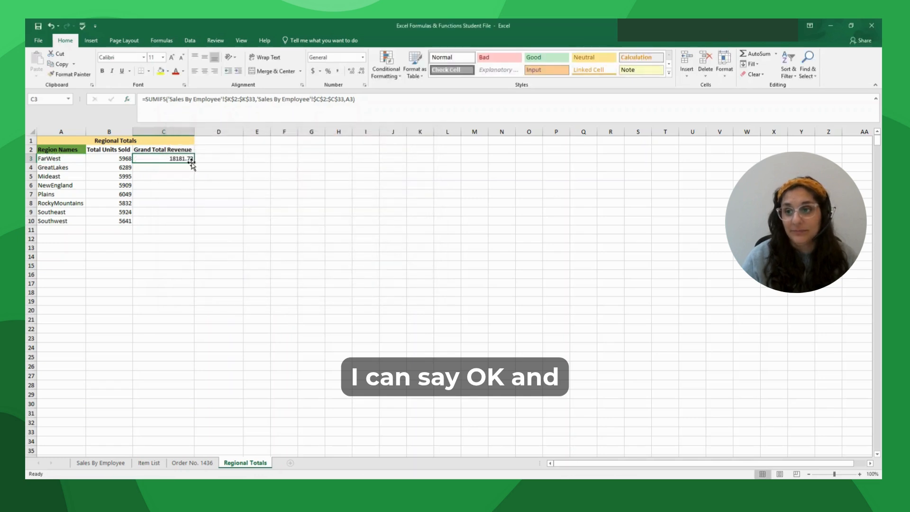
- Fill the revenue formula down to C10 and format it as Currency
drag(192, 162, 190, 226)
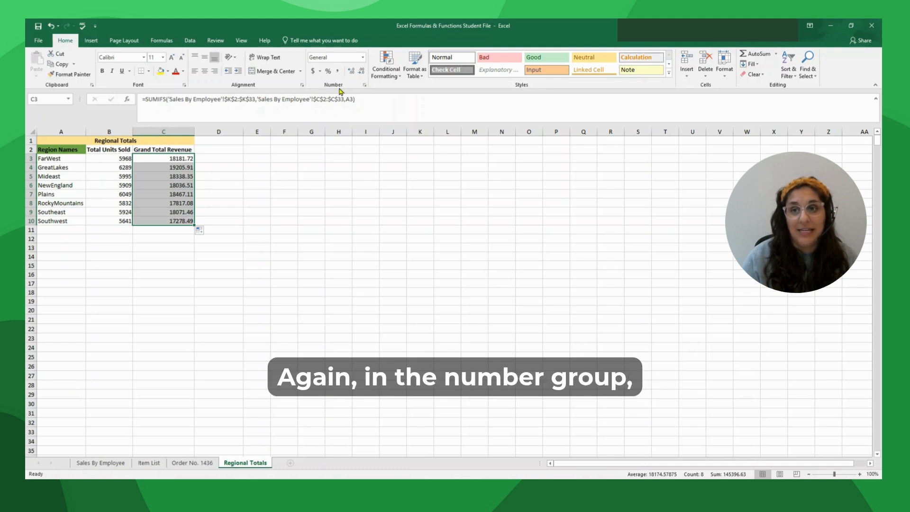
click(363, 57)
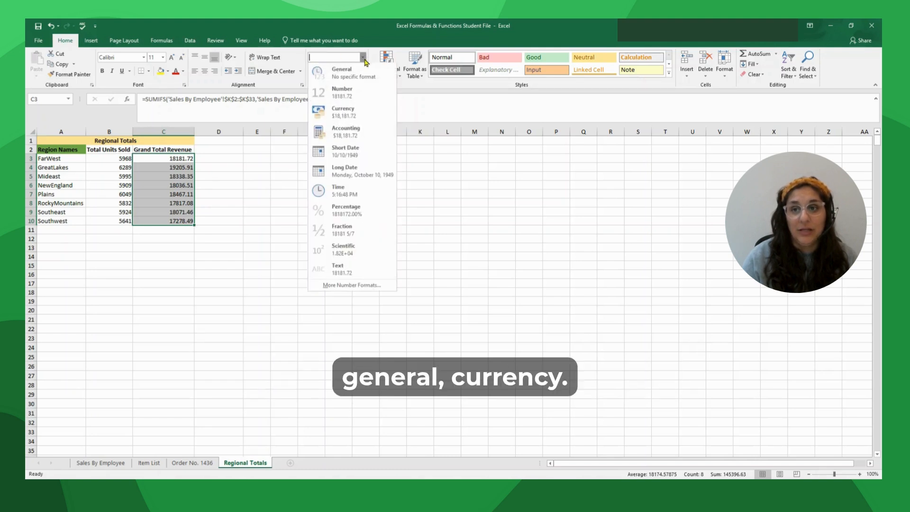
click(334, 111)
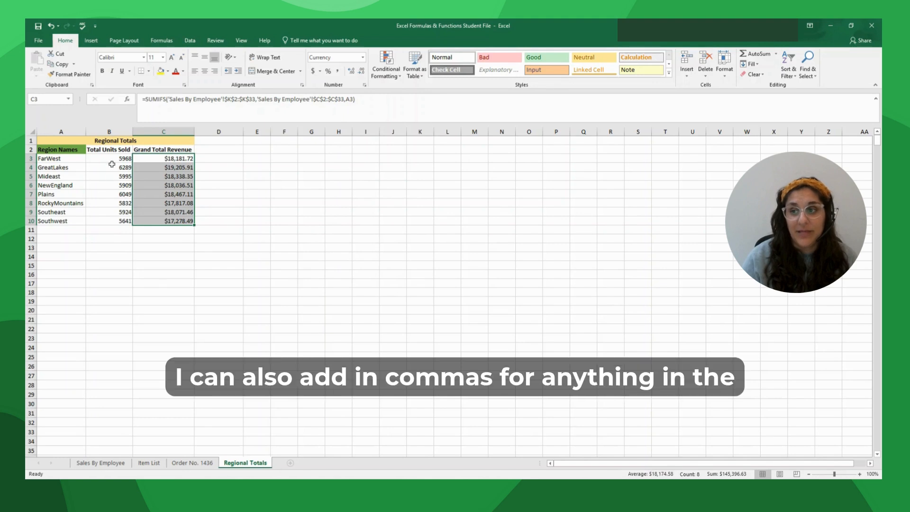
- Apply Comma Style to the Total Units Sold values B3:B10
drag(110, 159, 120, 216)
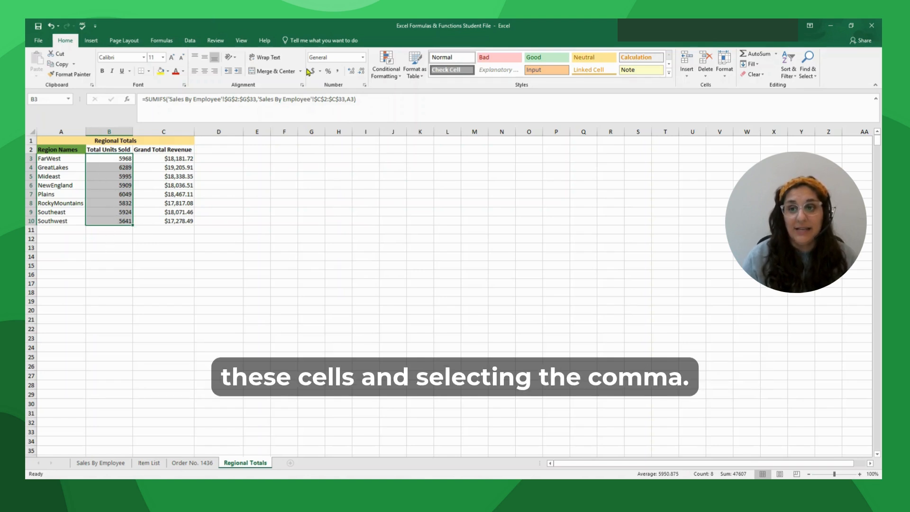
click(329, 70)
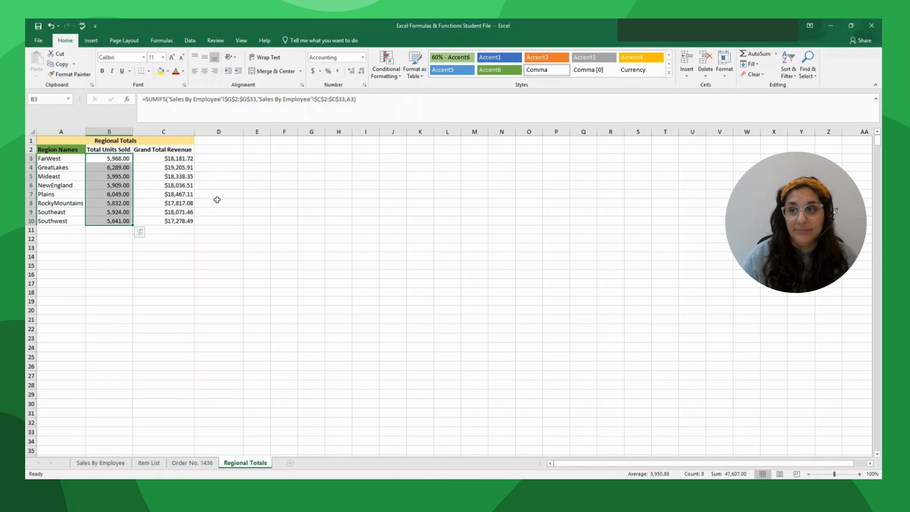
click(216, 198)
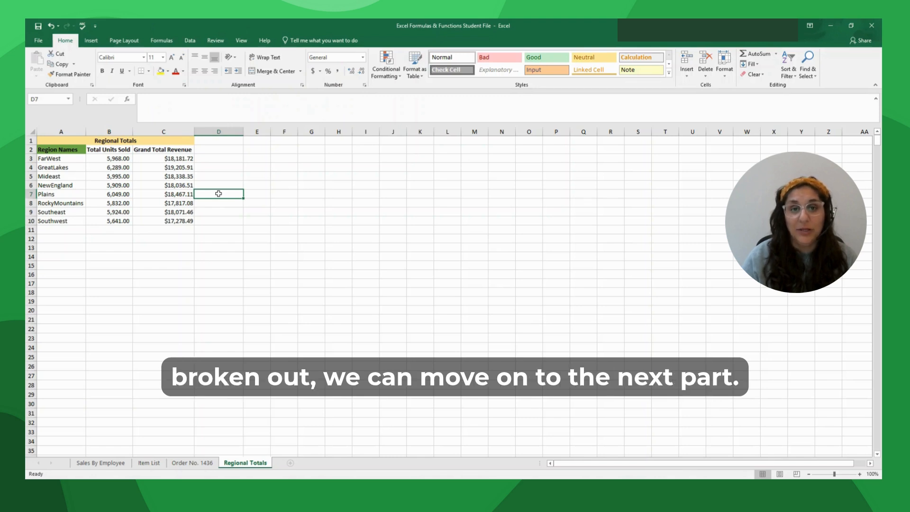
- Go to the Order No. 1436 sheet and select Item Name cell B4
click(189, 463)
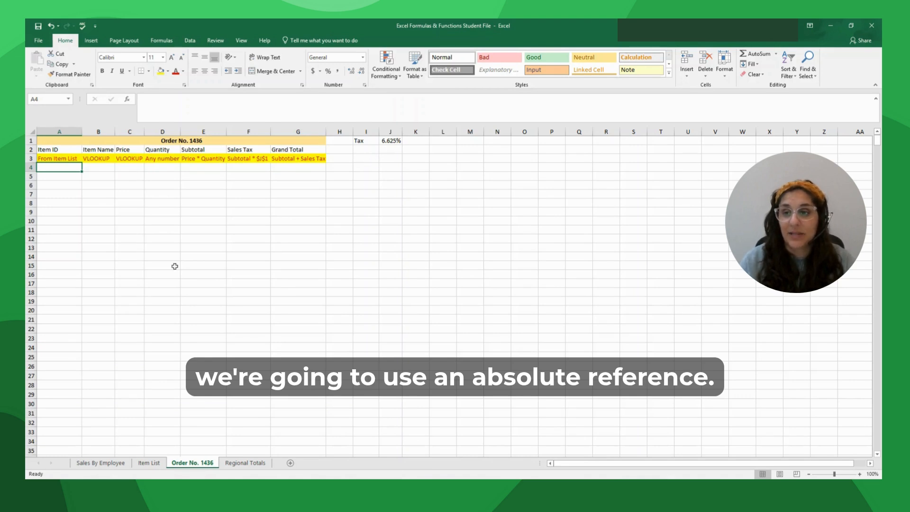
click(105, 169)
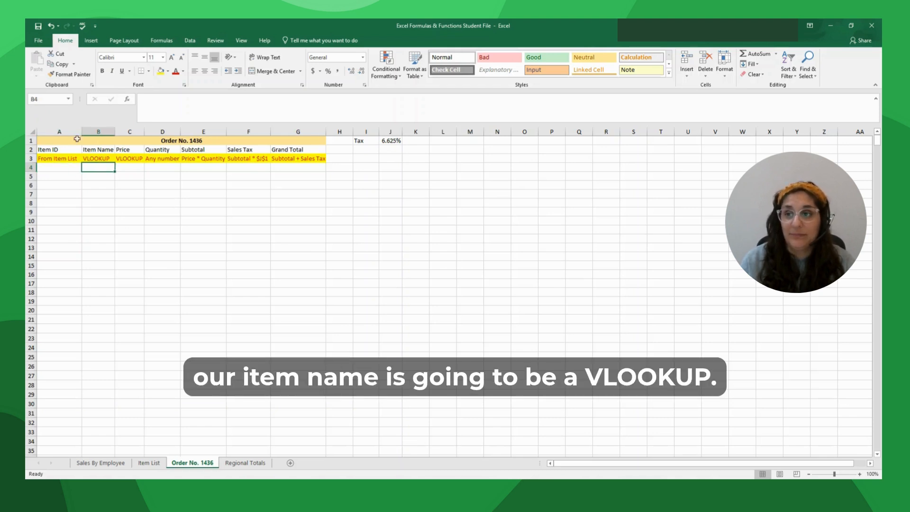
- Insert a VLOOKUP function into B4 with A4 as the lookup value
click(127, 100)
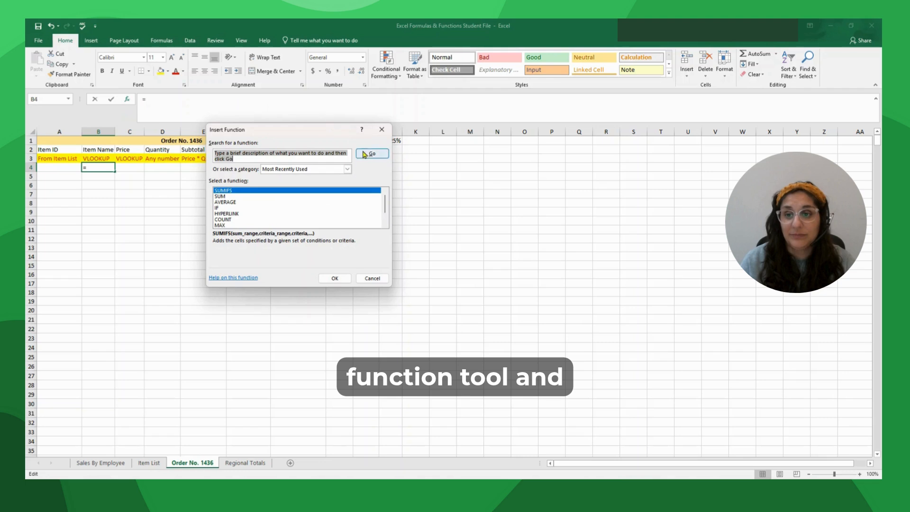
click(300, 170)
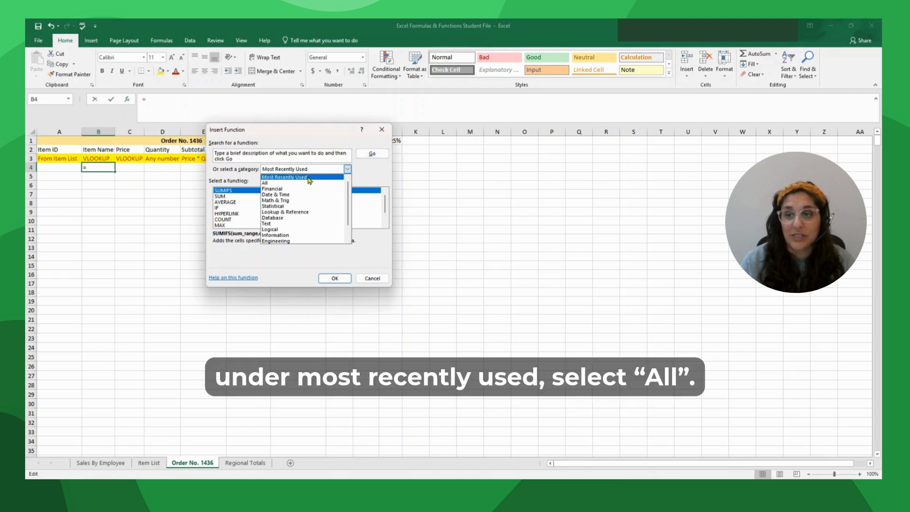
click(267, 184)
click(233, 214)
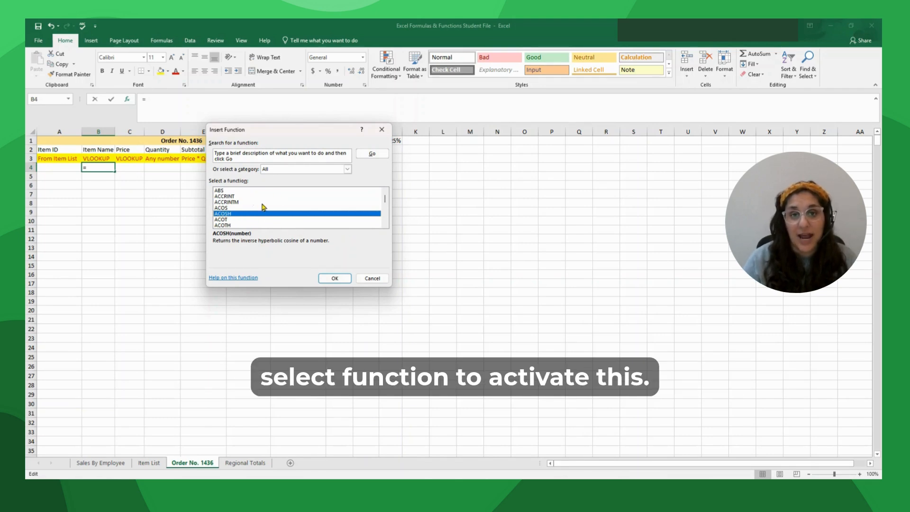
key(v)
key(Down)
key(Down)
key(Down)
key(Down)
key(Down)
key(Down)
key(Down)
key(Down)
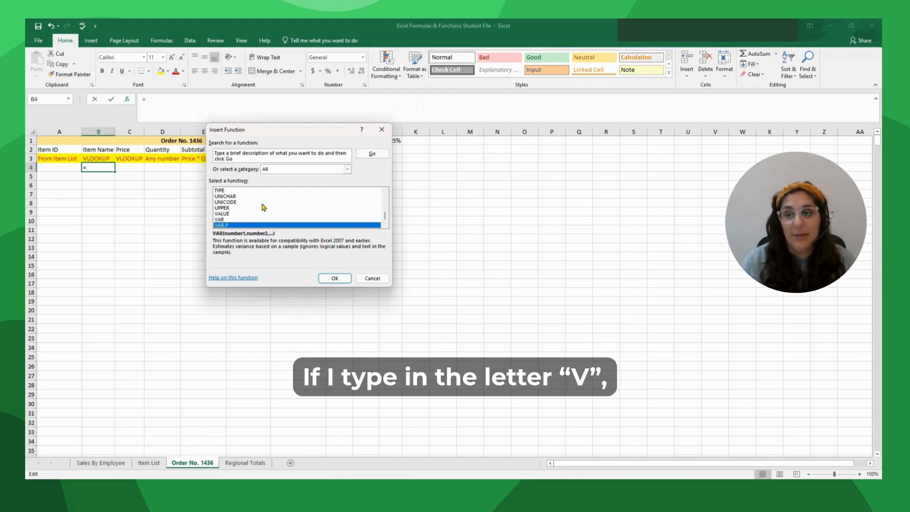
key(Down)
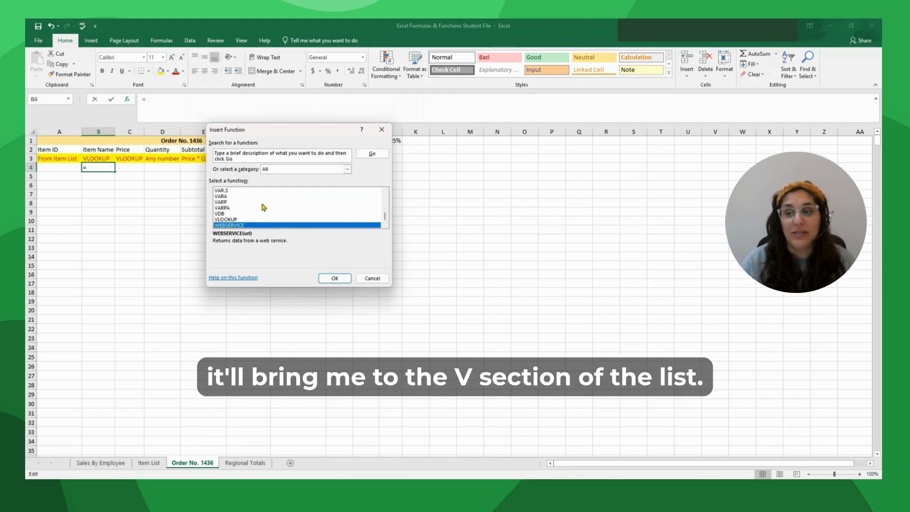
key(Up)
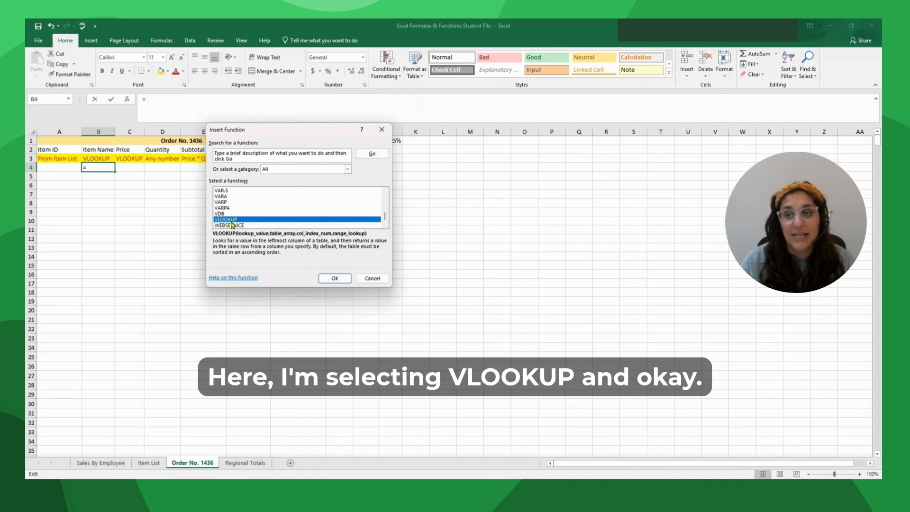
click(328, 280)
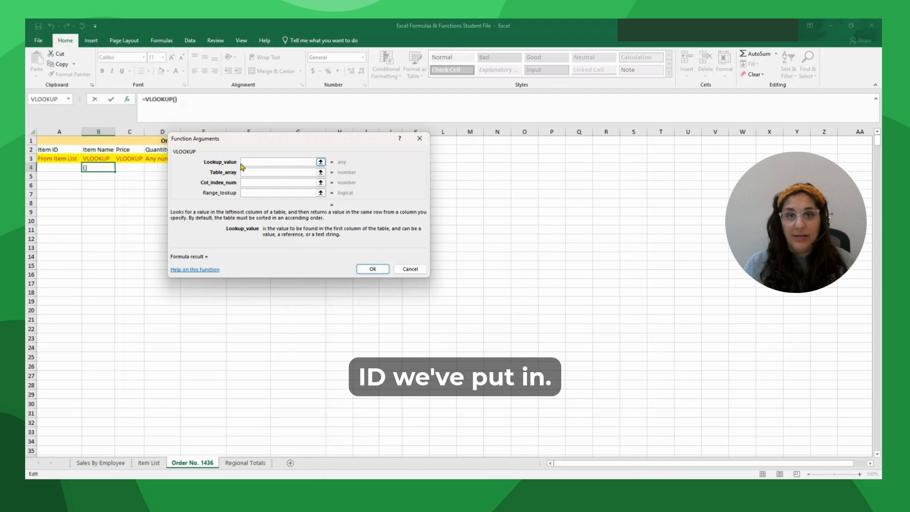
click(60, 168)
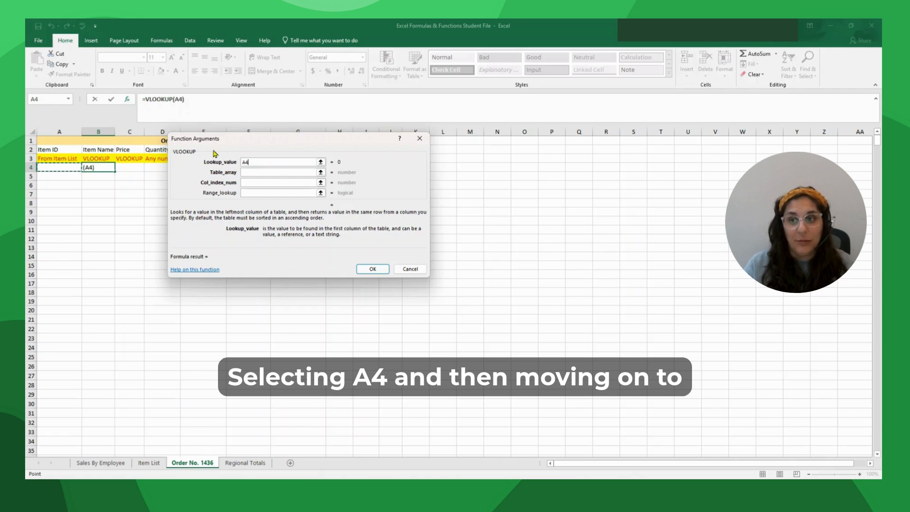
- Set the VLOOKUP table array to the absolute 'Item List'!$A$1:$C$4
click(254, 172)
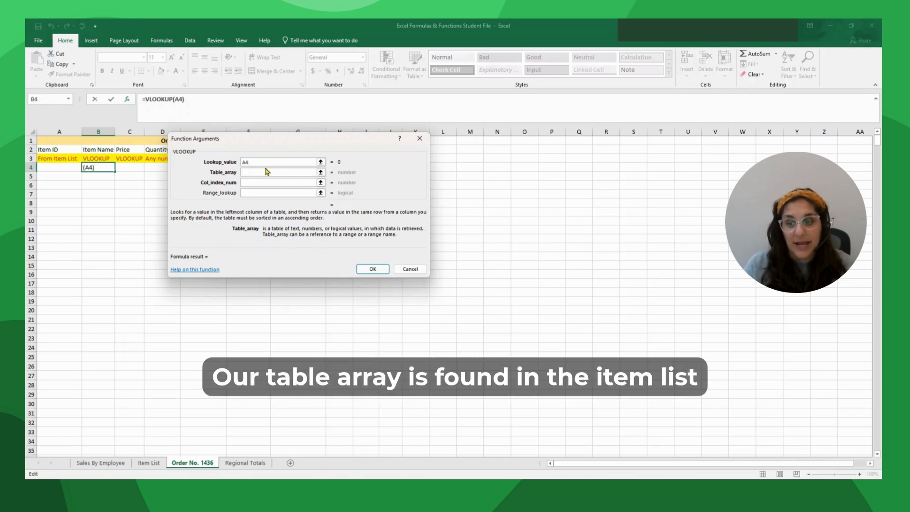
click(150, 463)
drag(239, 140, 349, 144)
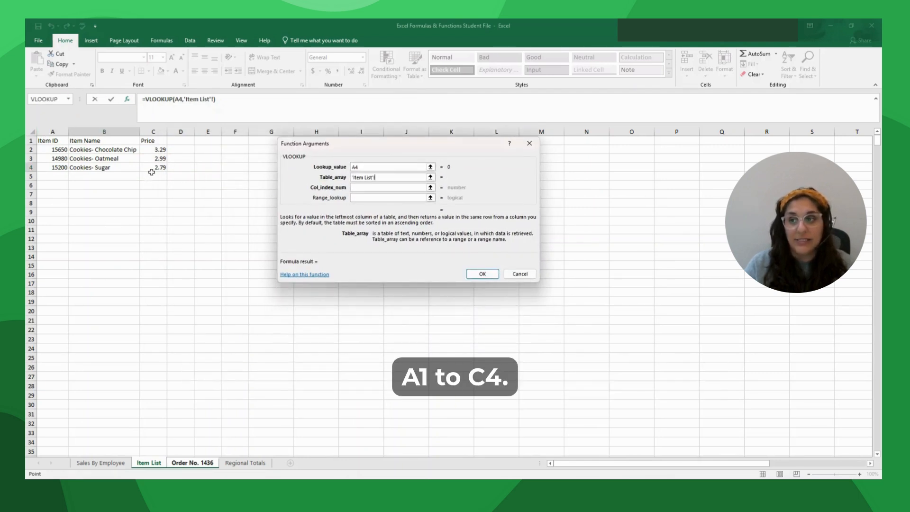
drag(48, 141, 148, 168)
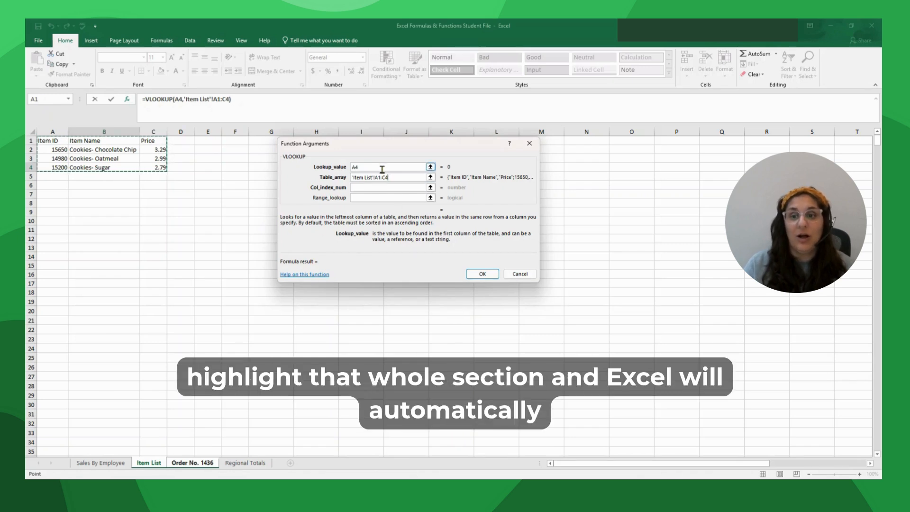
click(396, 177)
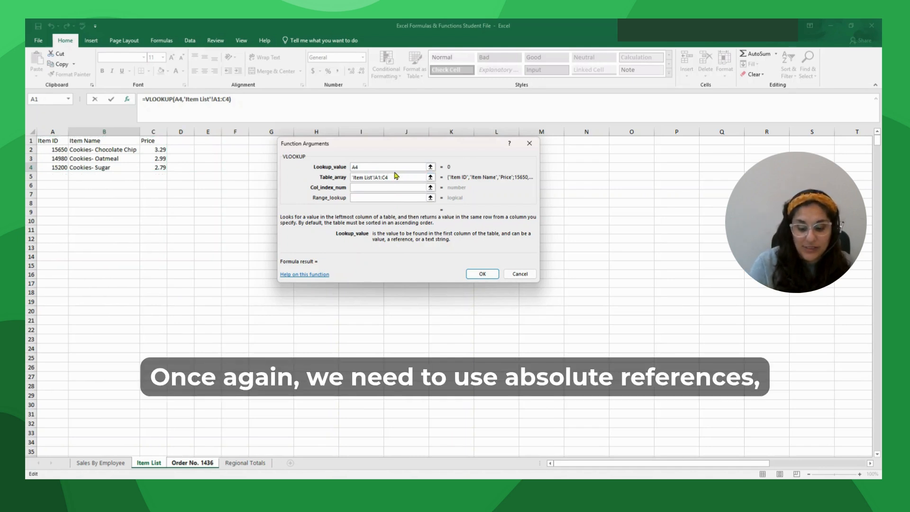
key(F4)
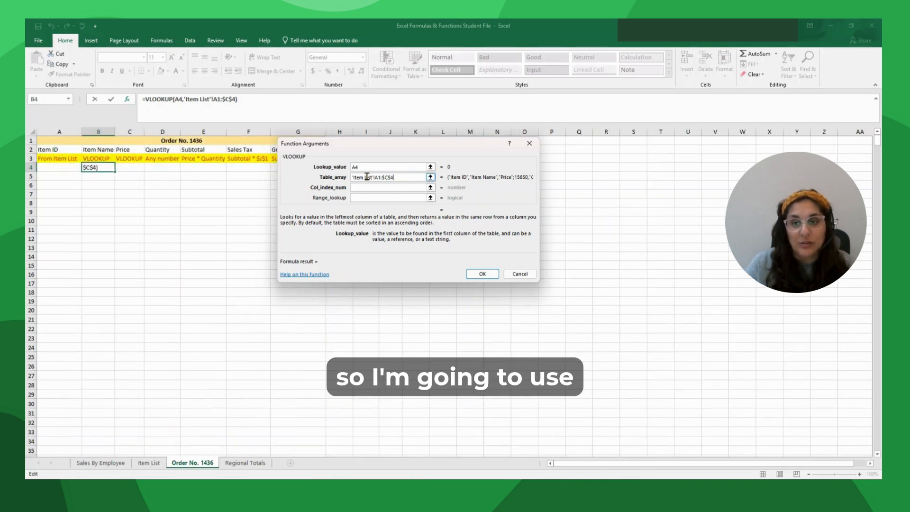
click(378, 178)
key(F4)
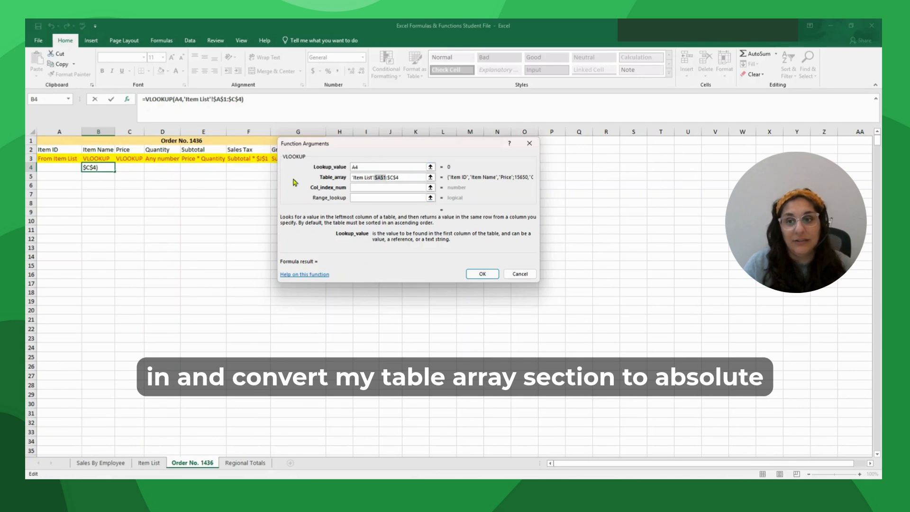
click(361, 189)
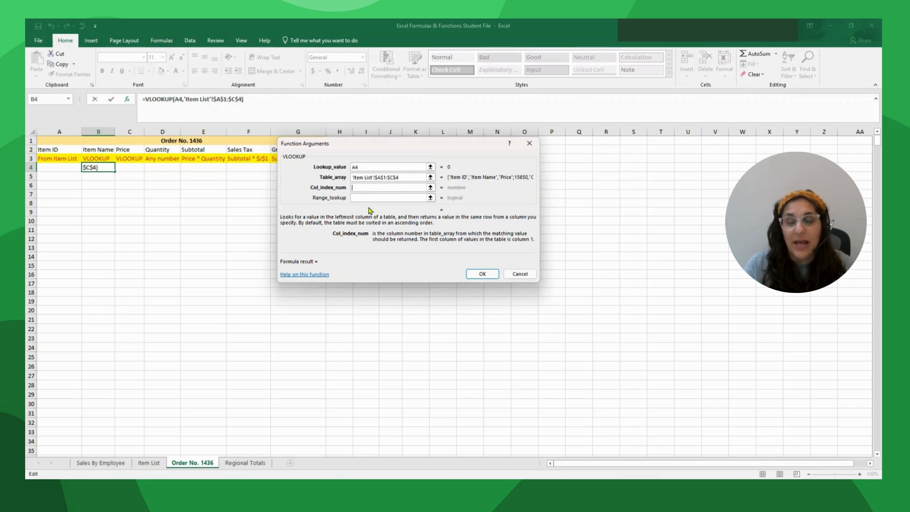
click(149, 462)
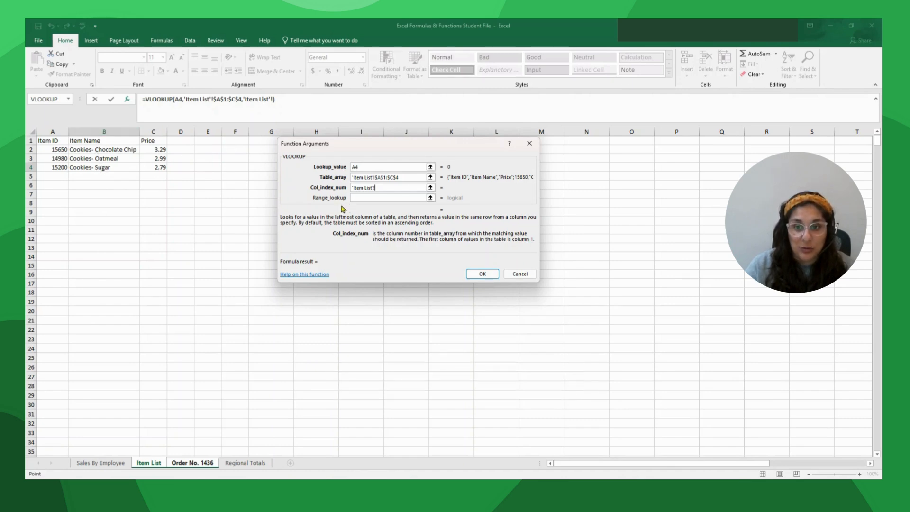
- Finish B4's VLOOKUP with column index 2 and FALSE for an exact match
text(2)
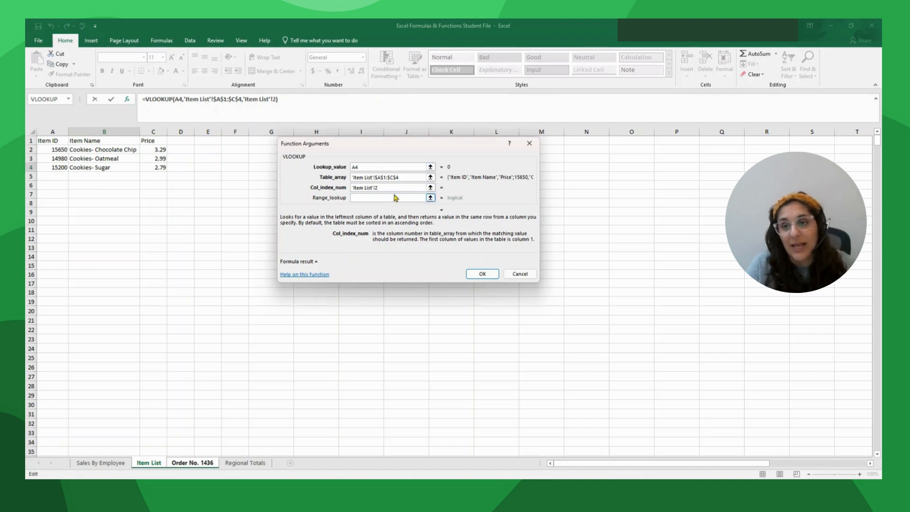
drag(377, 188, 352, 186)
key(BackSpace)
text(2)
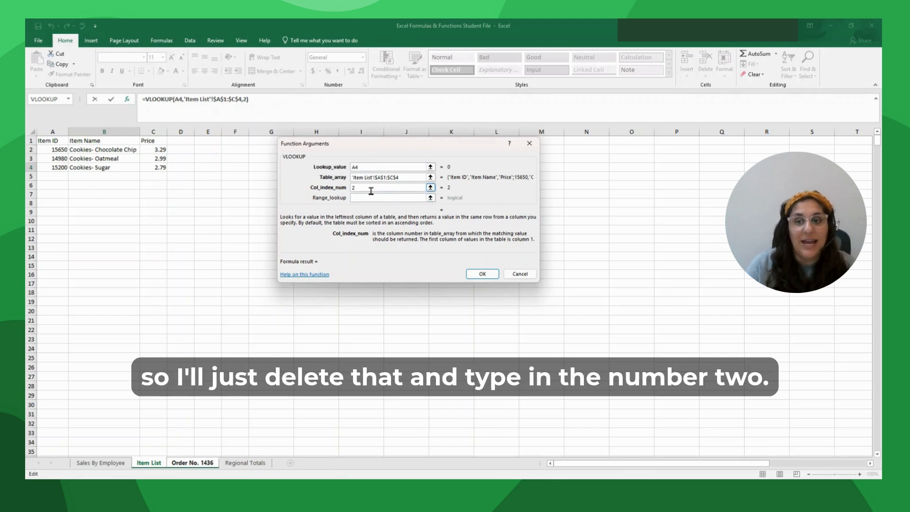
click(363, 198)
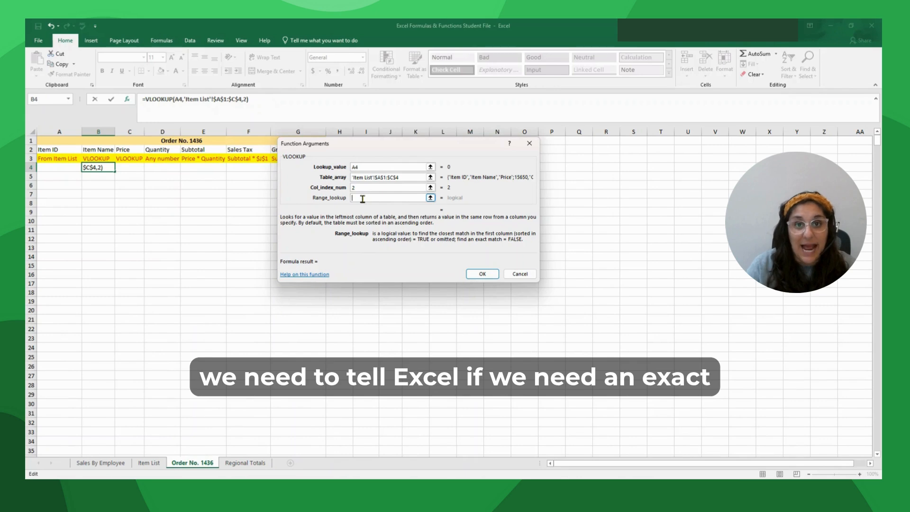
text(false)
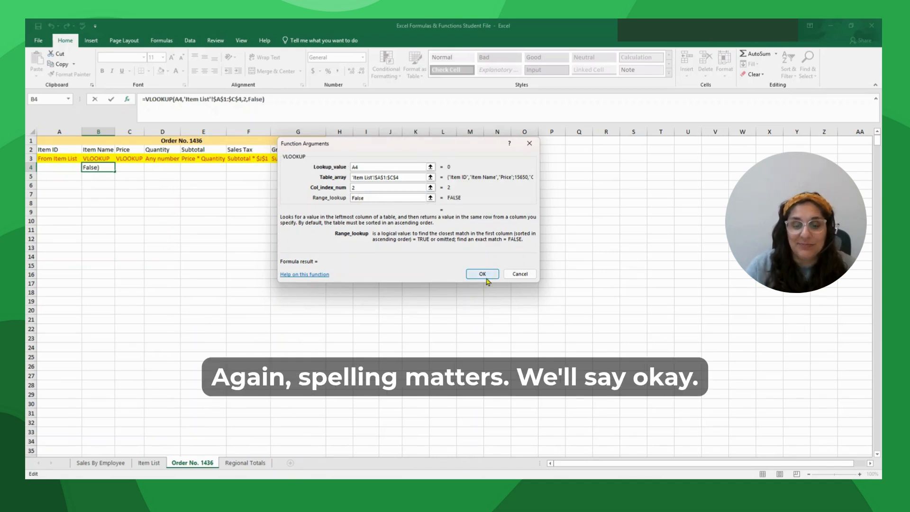
click(482, 274)
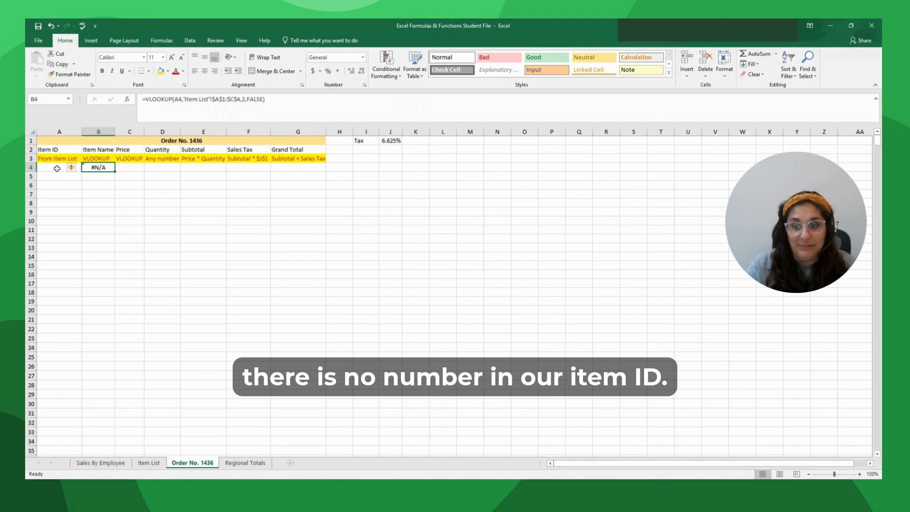
- Copy item ID 15200 from Item List A4 into A4 of Order No. 1436
click(150, 463)
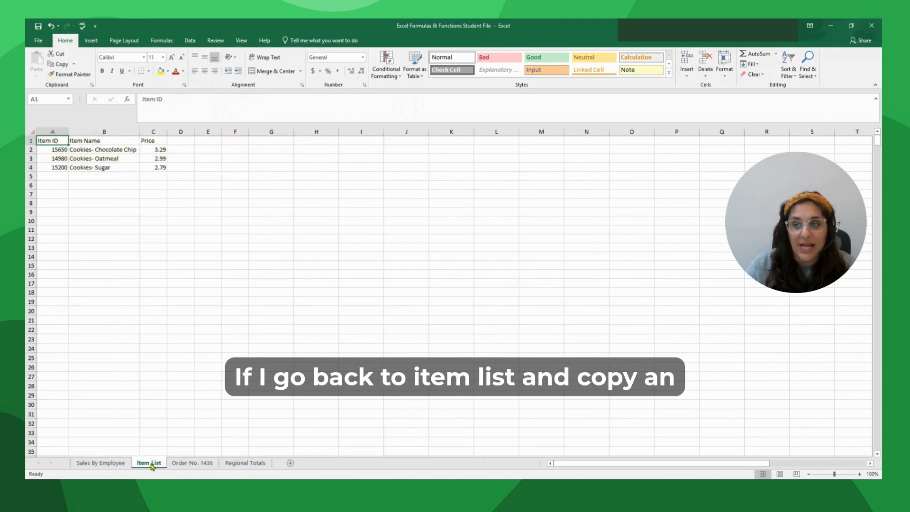
click(52, 167)
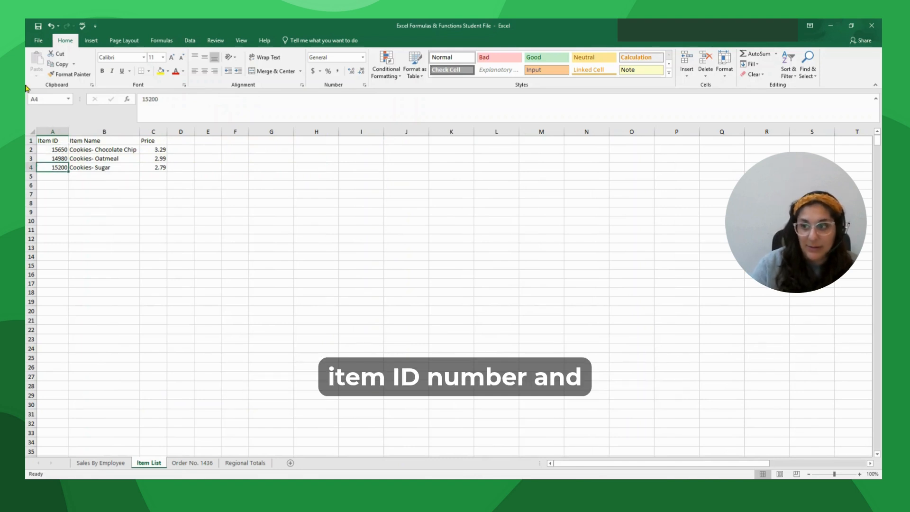
click(59, 64)
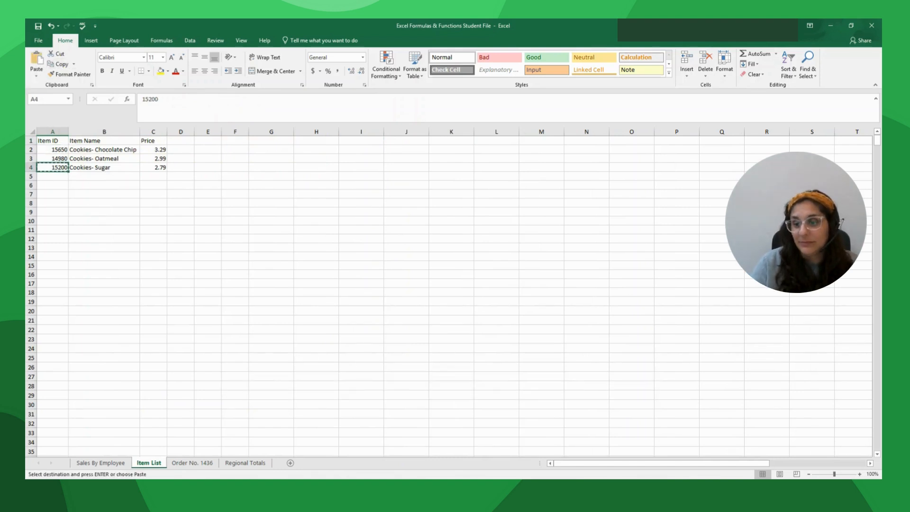
click(212, 469)
click(52, 160)
click(58, 166)
click(36, 59)
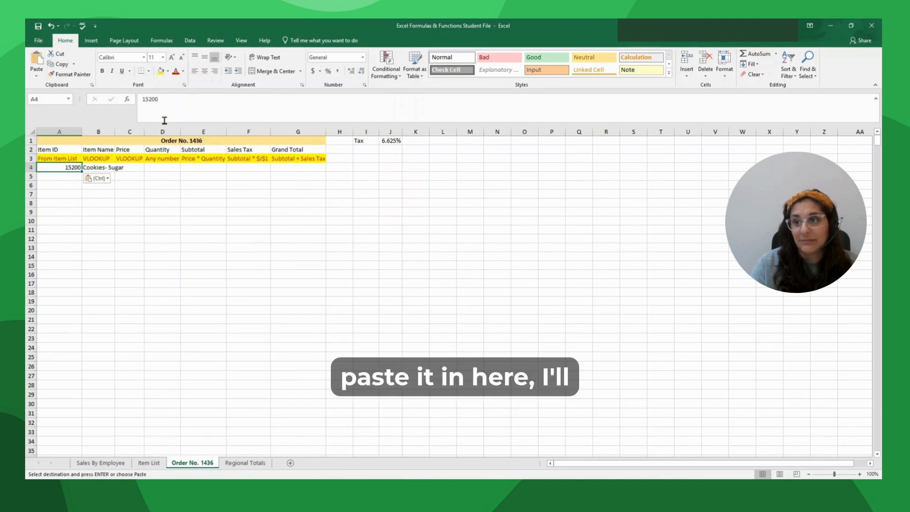
click(140, 167)
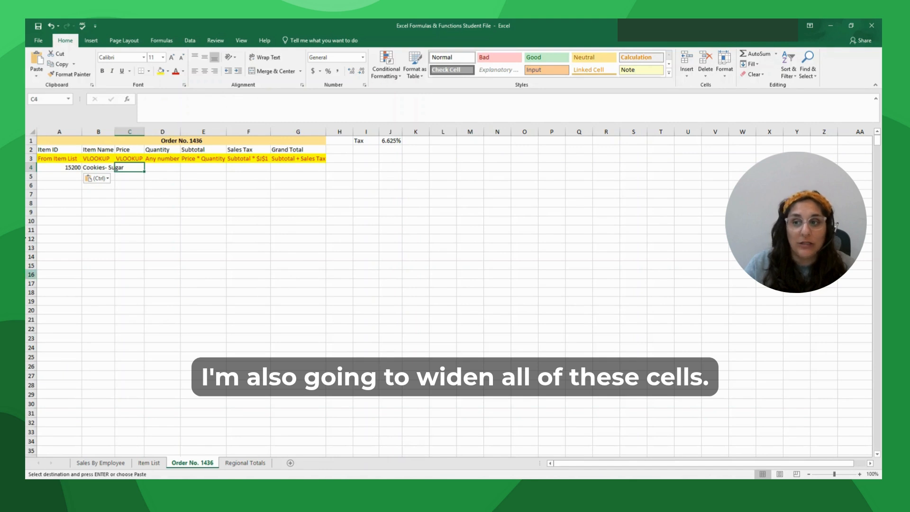
- Select the whole Order No. 1436 sheet and autofit all its column widths
click(31, 131)
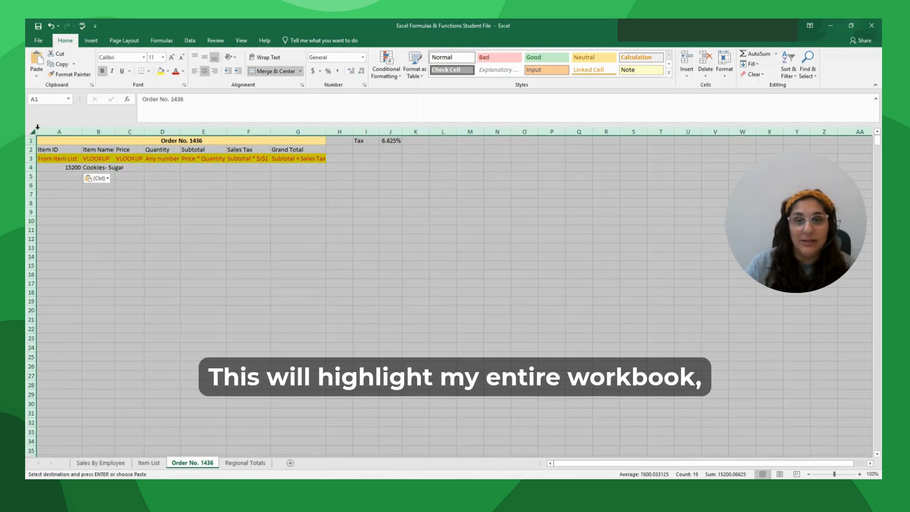
double_click(83, 131)
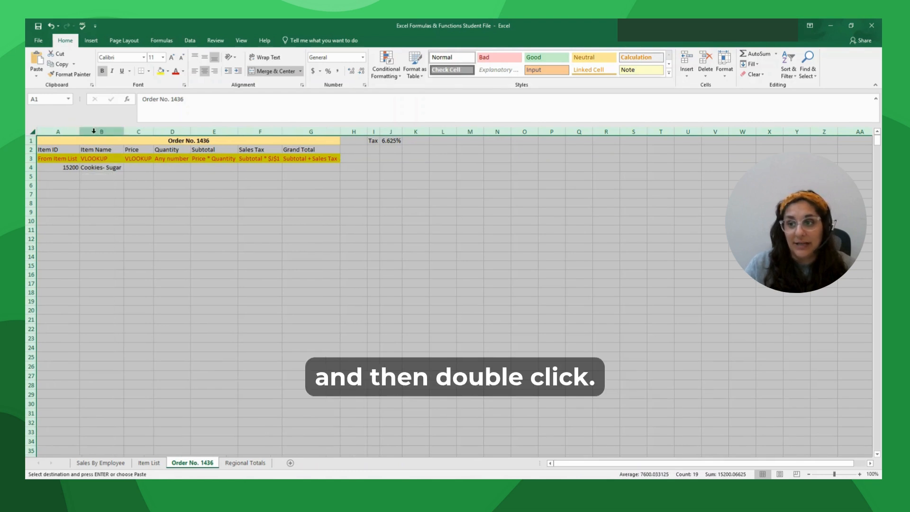
click(144, 169)
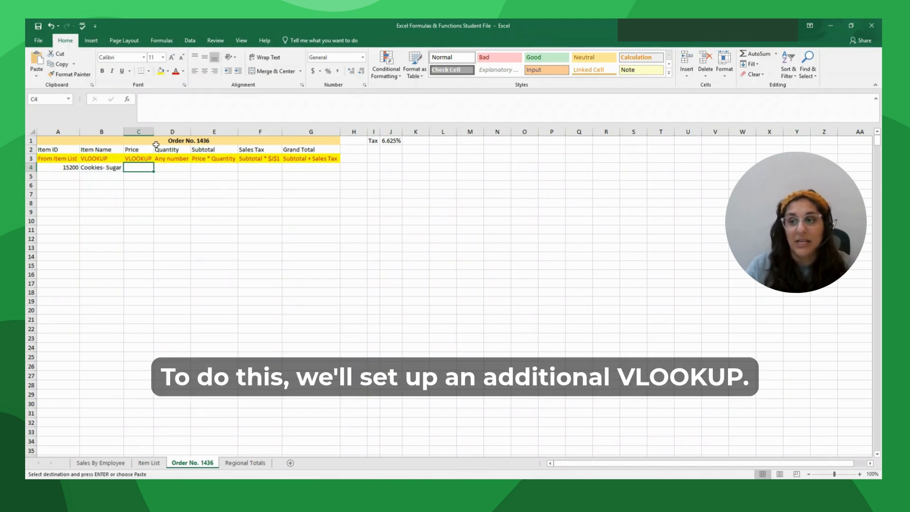
click(127, 99)
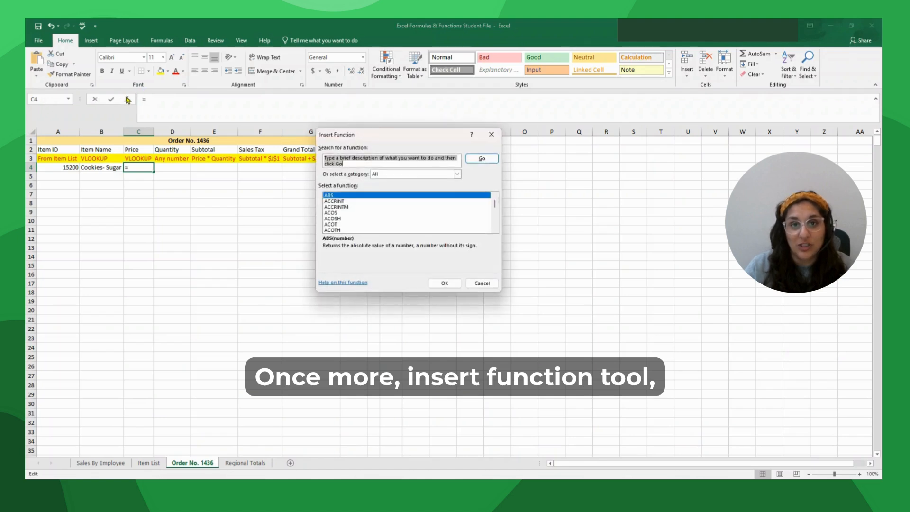
- Choose VLOOKUP from the Most Recently Used functions for the Price cell C4
click(457, 173)
click(383, 182)
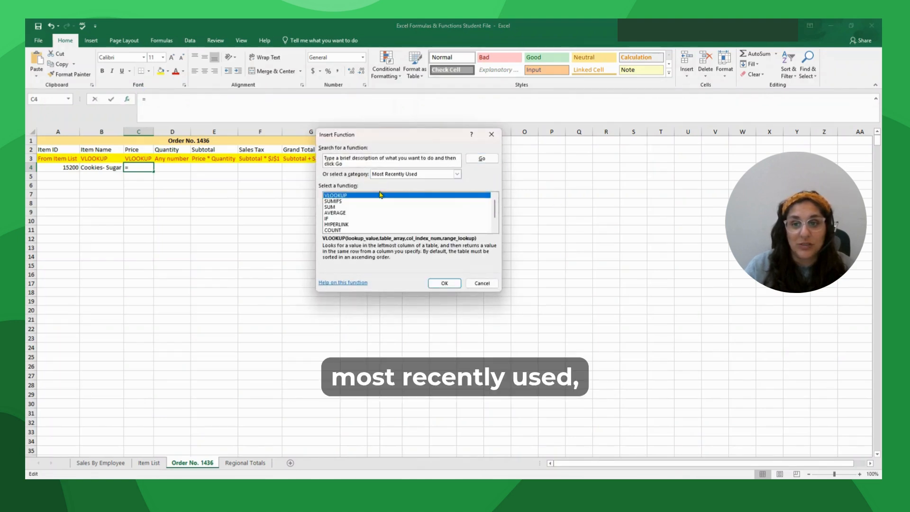
click(443, 283)
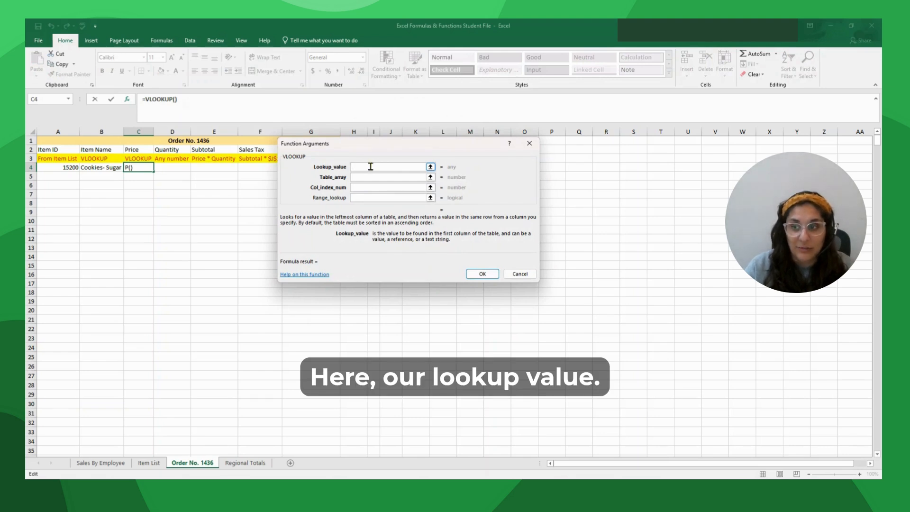
- Set C4's lookup value to A4 and table array to 'Item List'!$A$1:$C$4
click(70, 167)
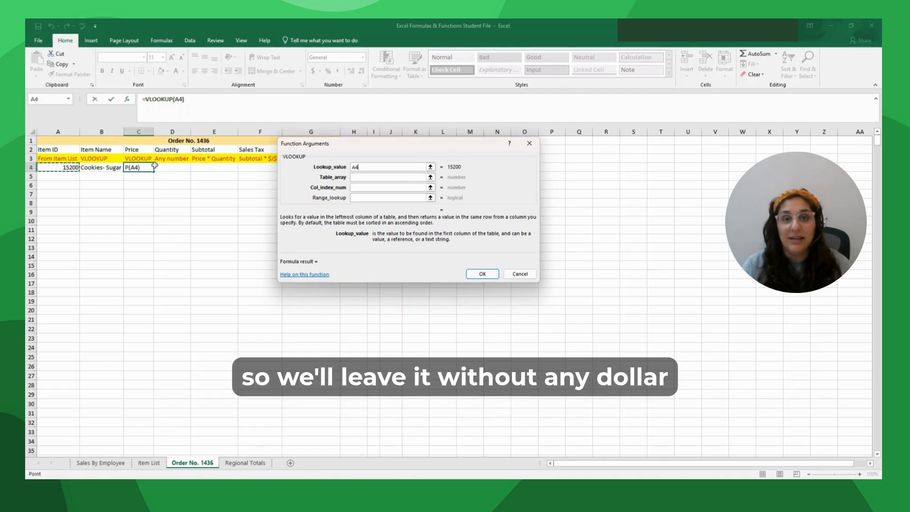
click(354, 176)
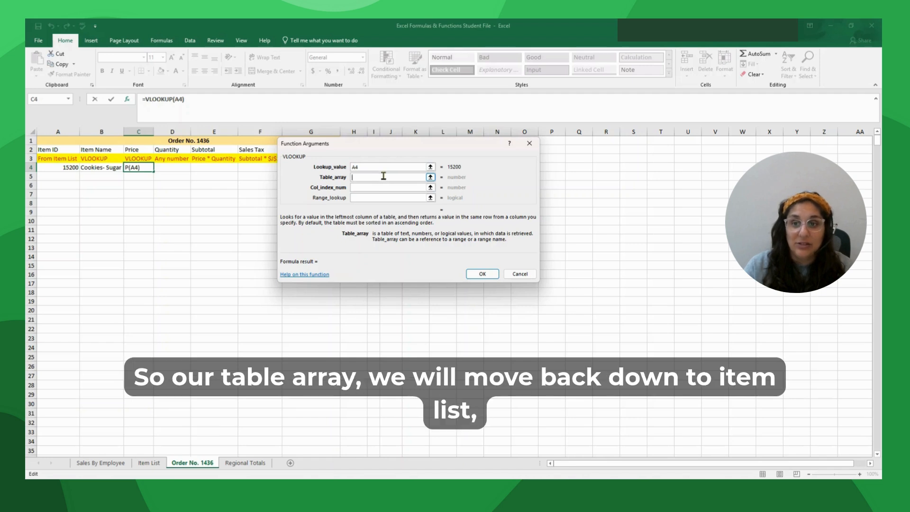
click(148, 462)
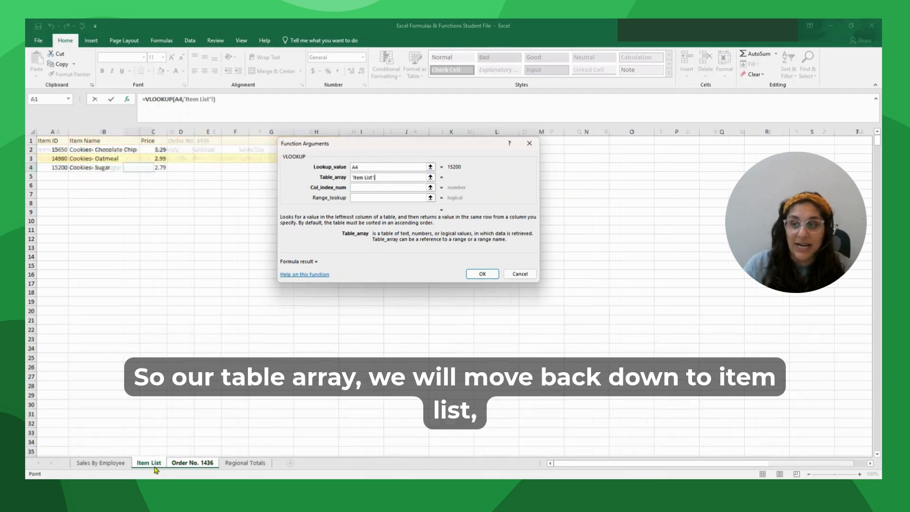
drag(52, 141, 147, 168)
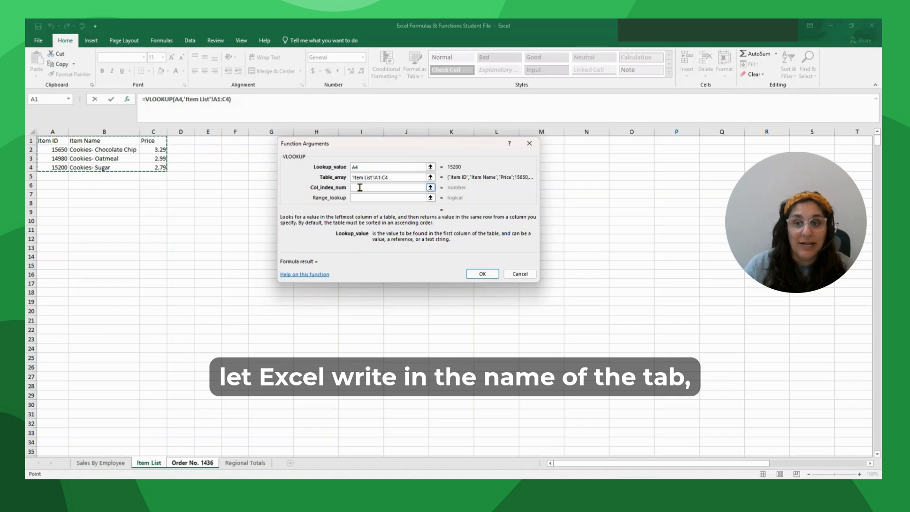
click(417, 187)
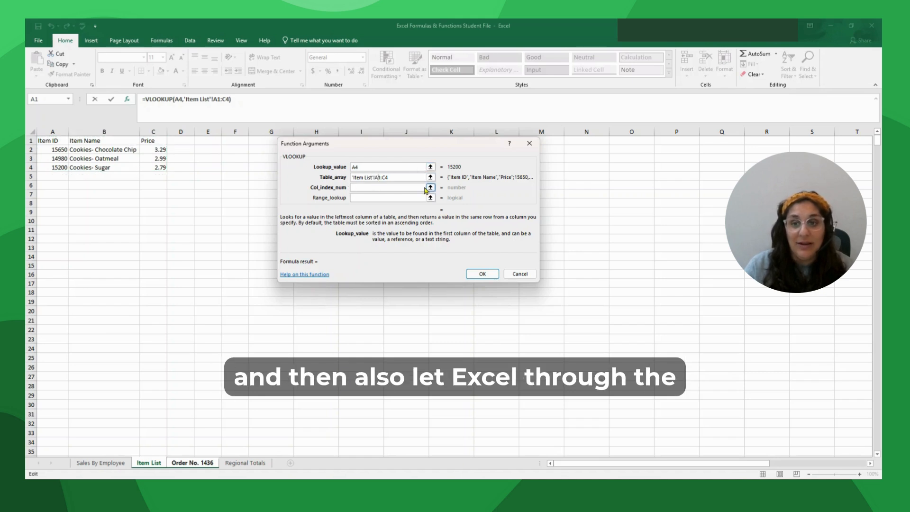
key(F4)
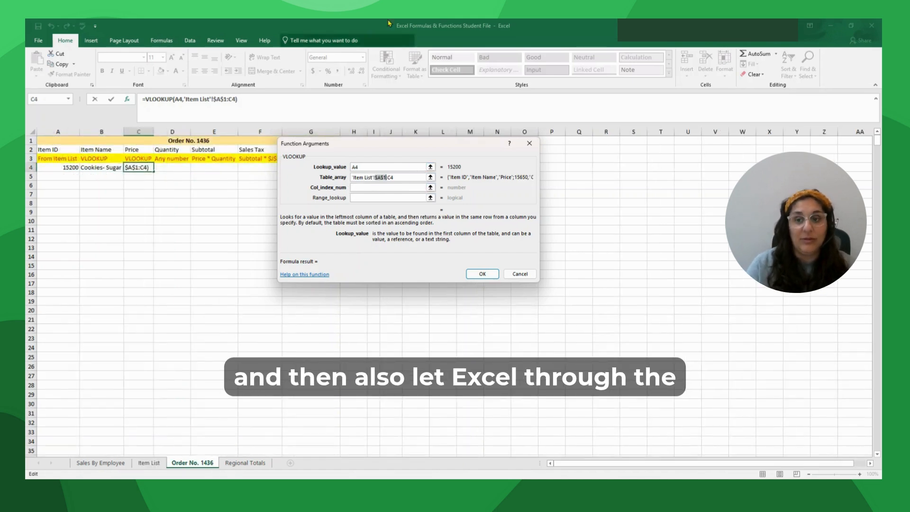
click(396, 177)
key(F4)
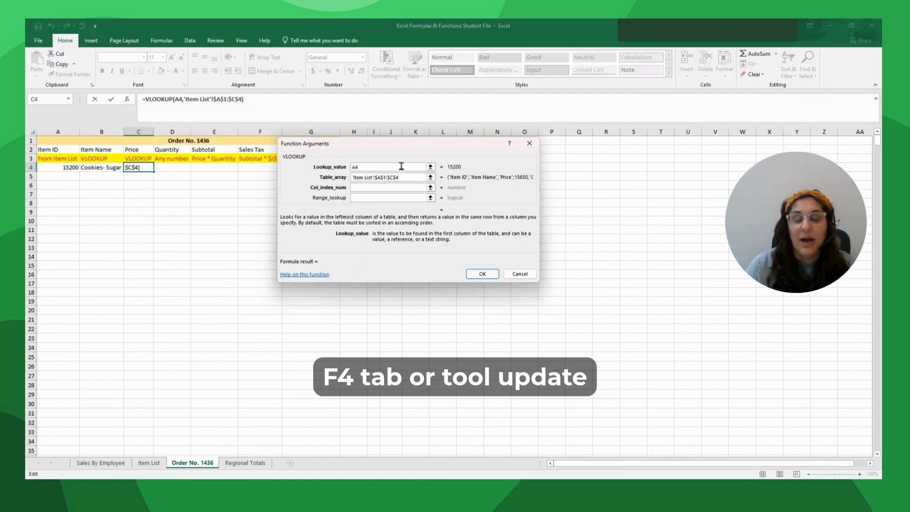
click(363, 188)
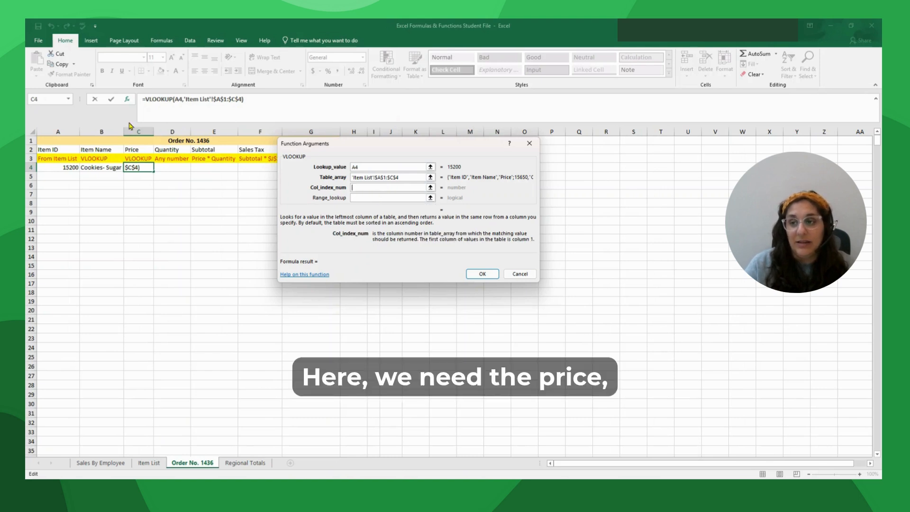
- Complete C4's VLOOKUP with column 3 and FALSE so the price shows 2.79
click(148, 462)
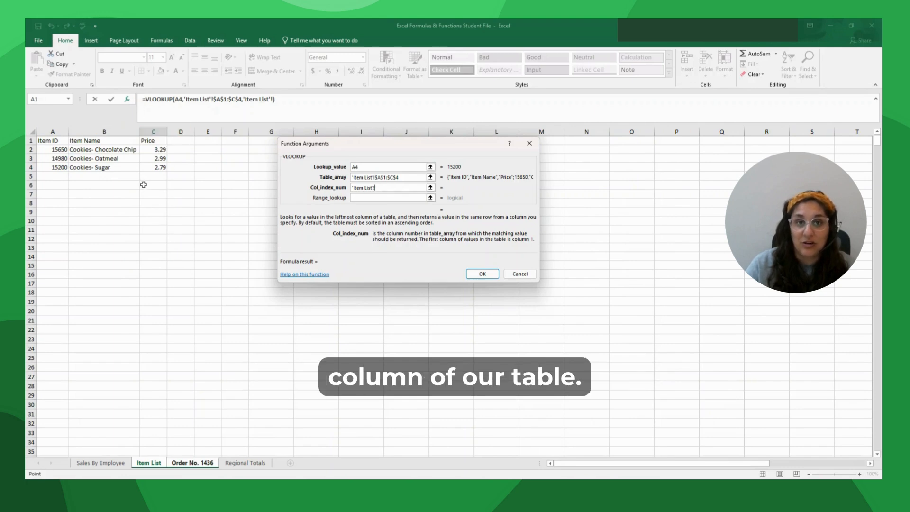
drag(393, 188, 319, 188)
key(BackSpace)
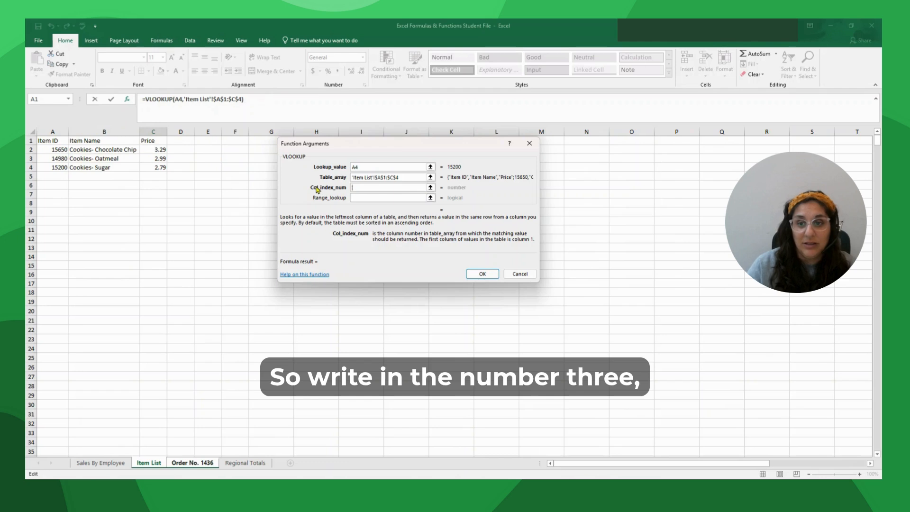
text(3)
key(Tab)
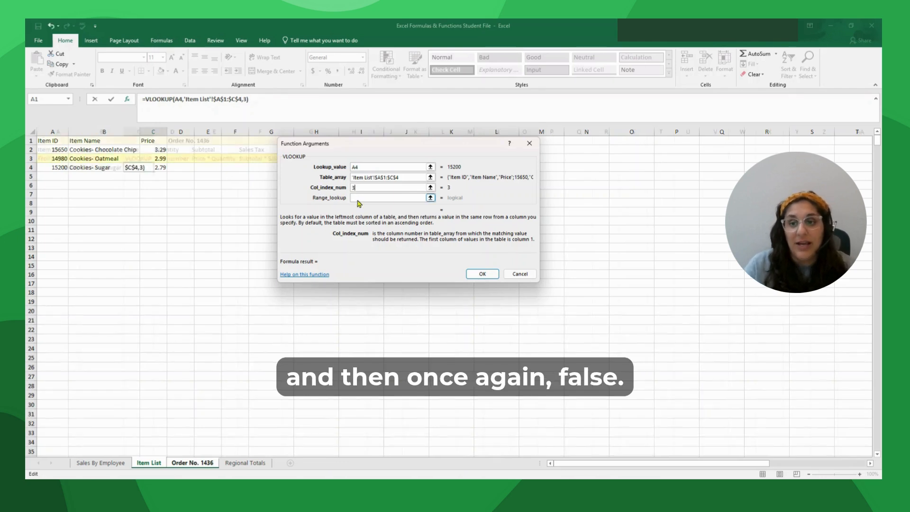
text(false)
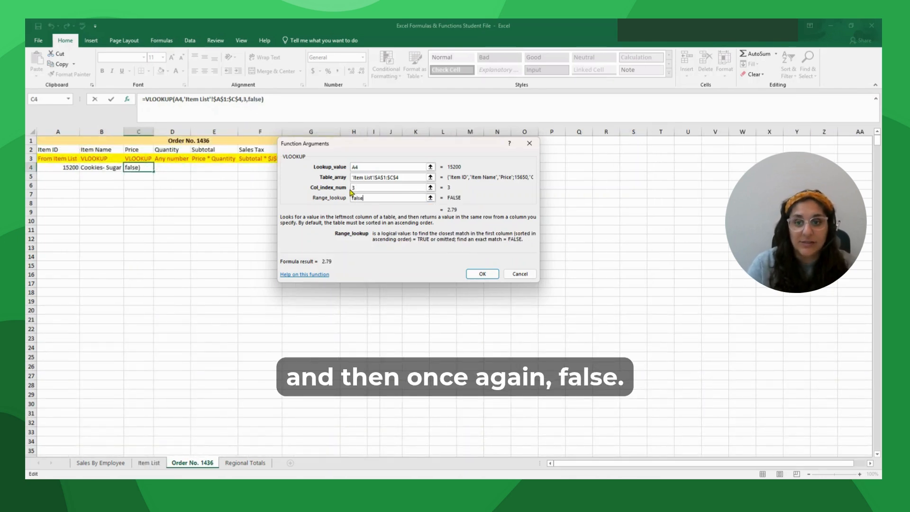
click(482, 274)
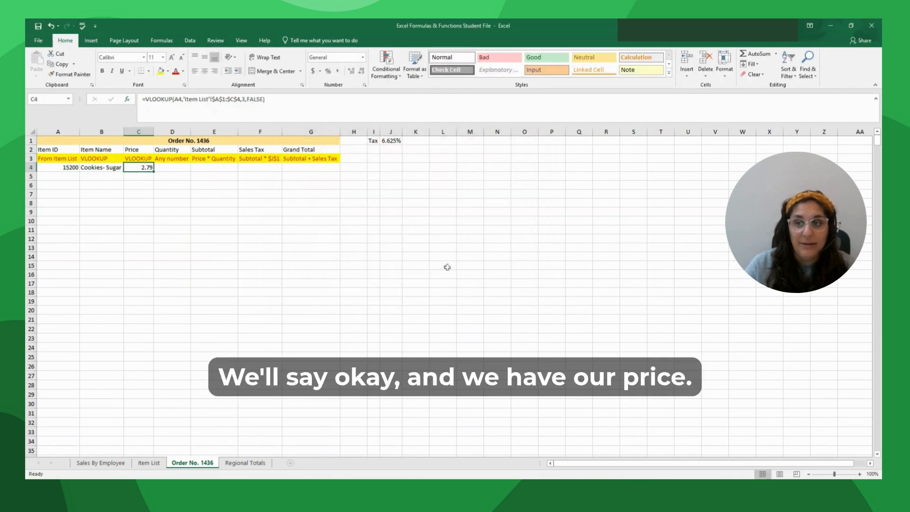
click(166, 169)
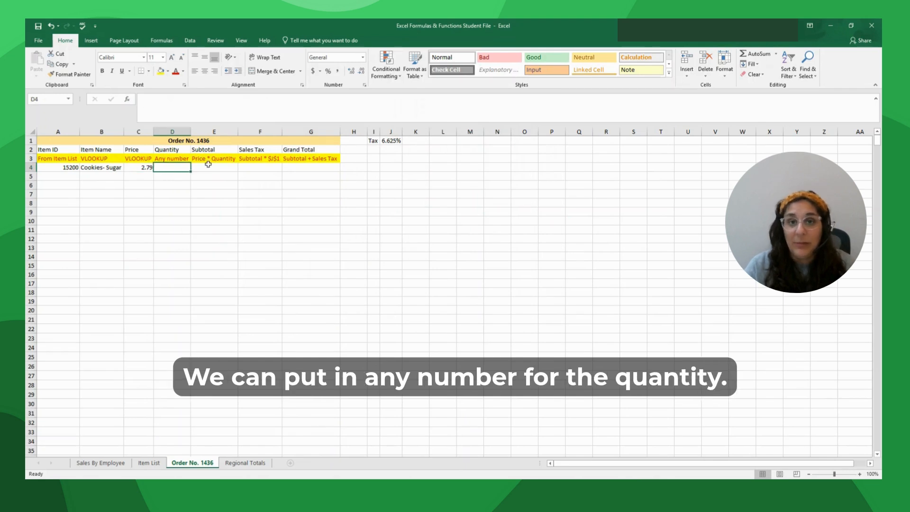
- Enter quantity 100 in D4 and subtotal =C4*D4 in E4, giving 279
text(100)
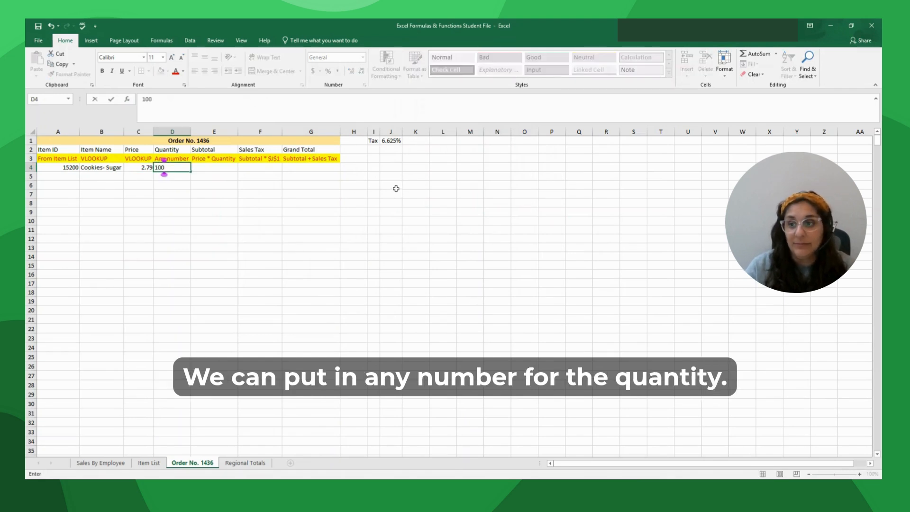
key(Tab)
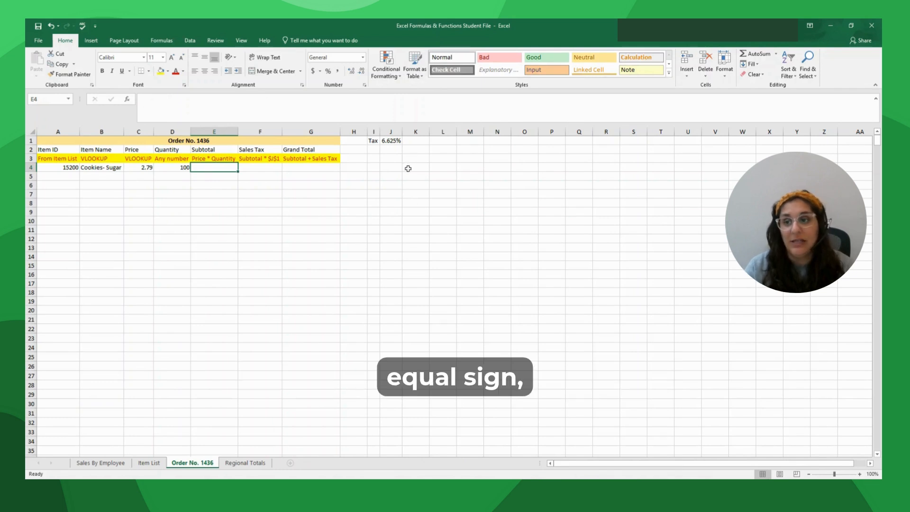
text(=)
click(140, 167)
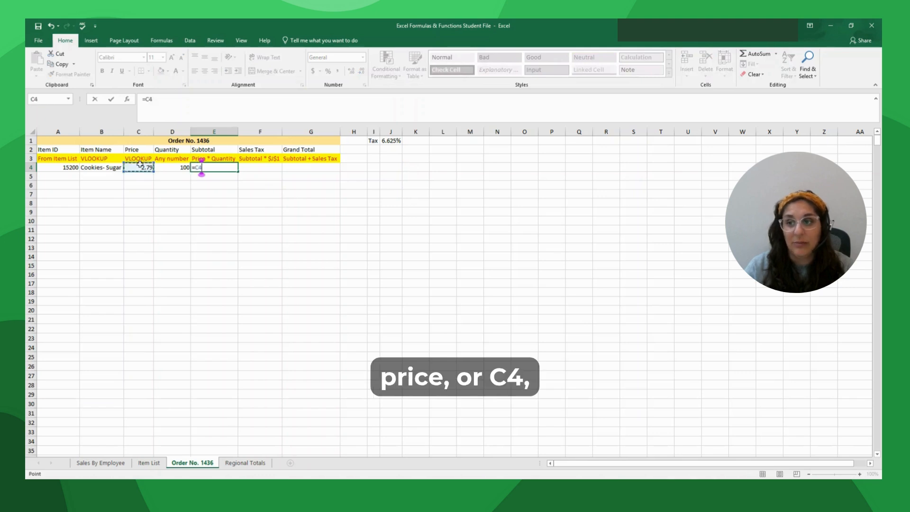
text(*)
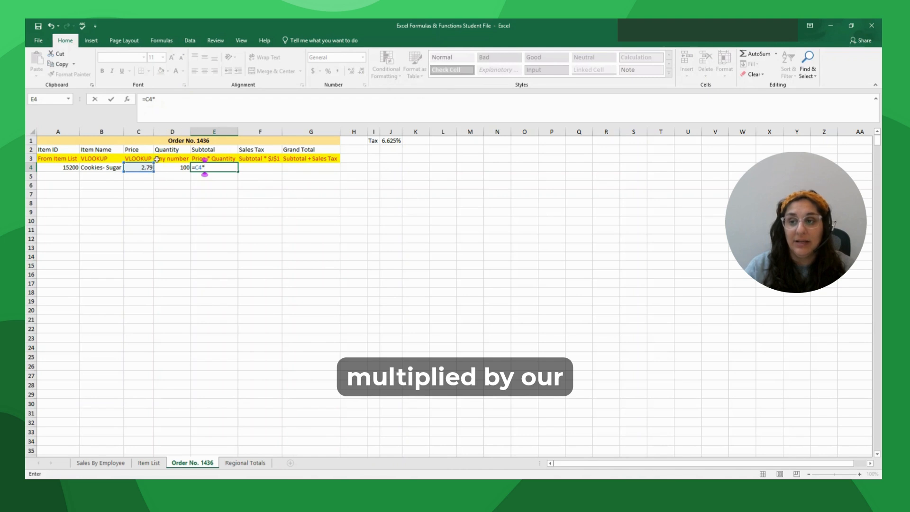
click(176, 170)
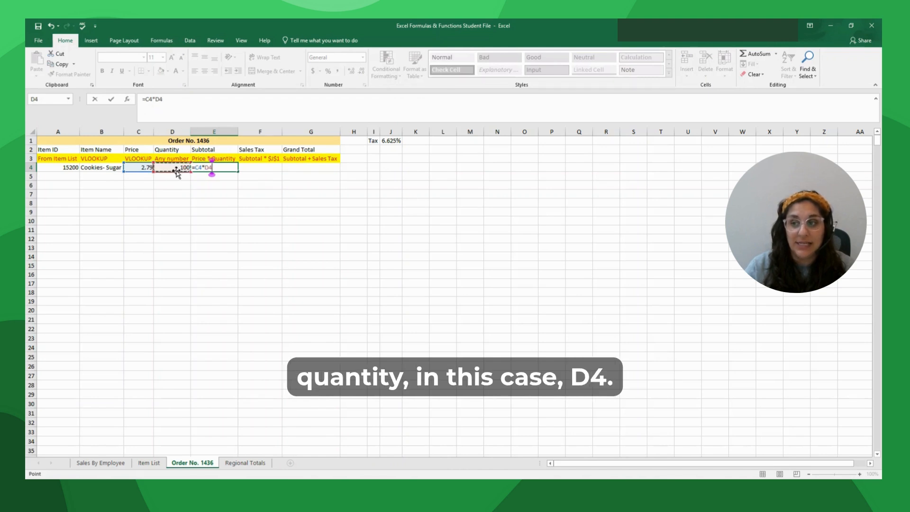
key(Return)
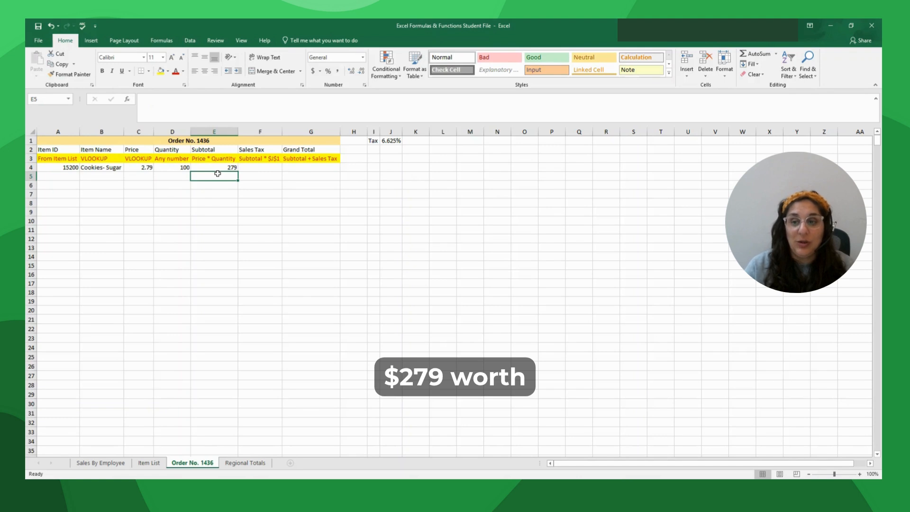
click(259, 168)
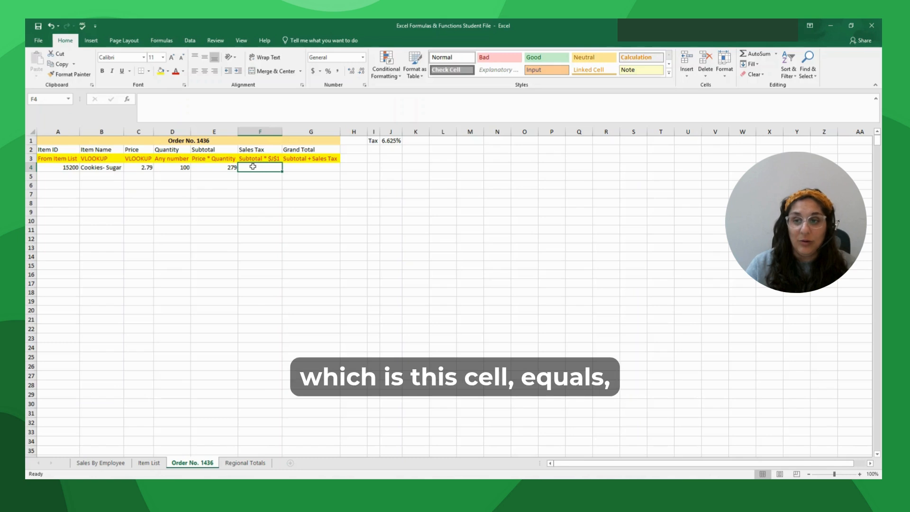
- Start a sales tax formula in F4 multiplying E4 by the rate in J1
text(=)
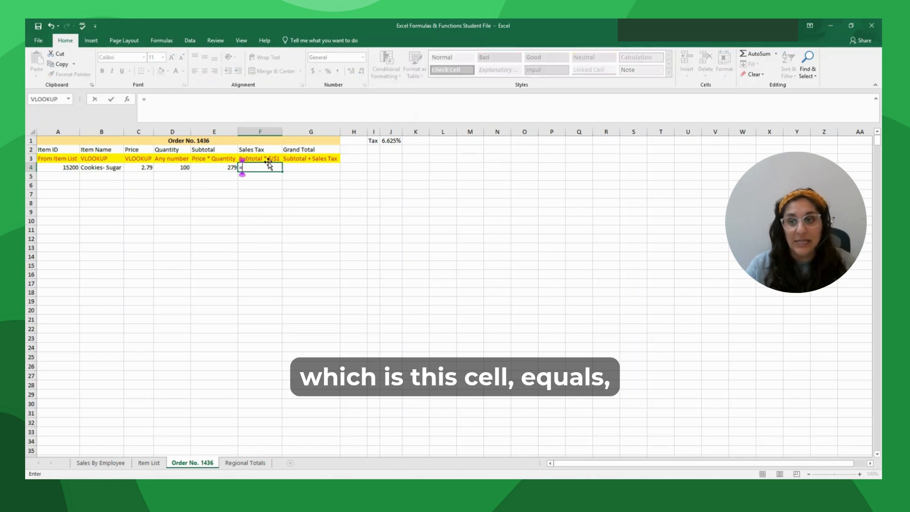
click(213, 168)
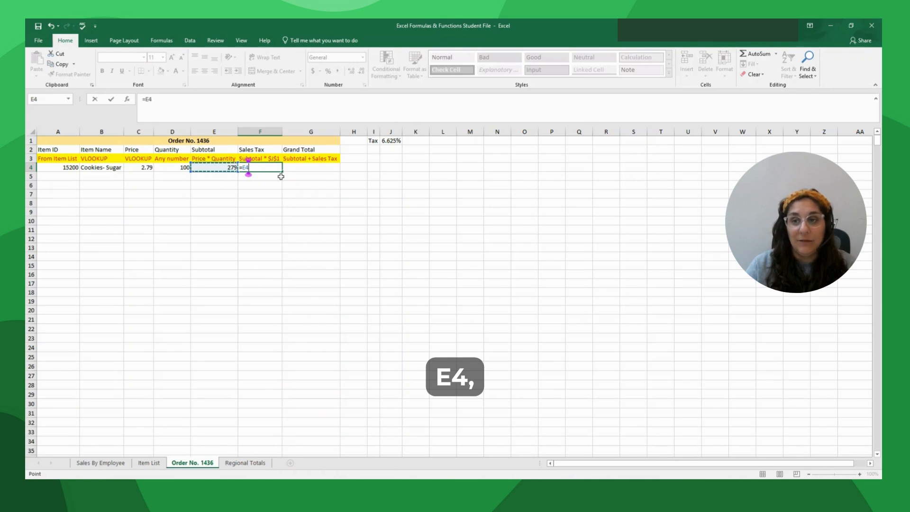
text(*)
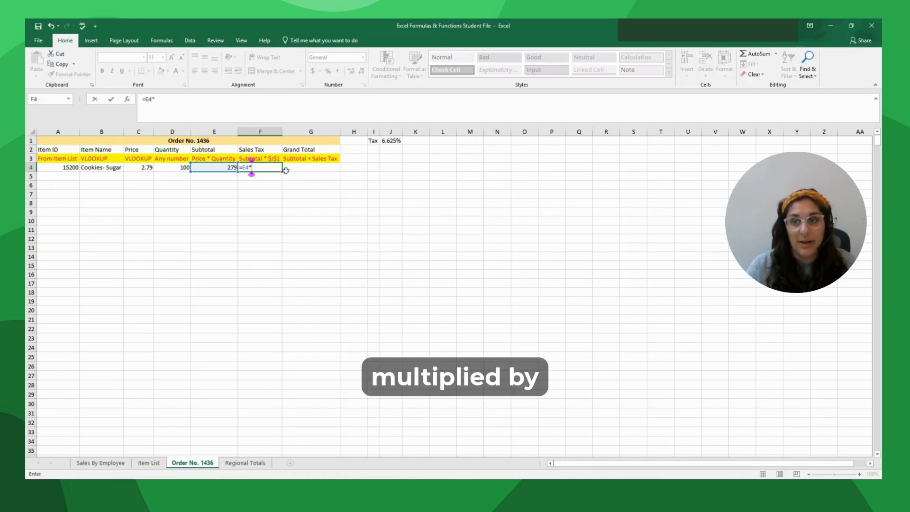
click(391, 141)
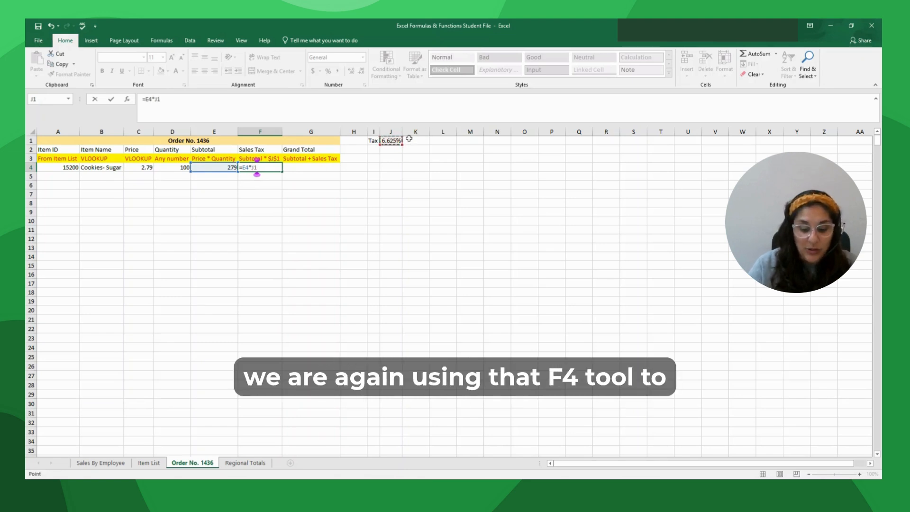
key(F4)
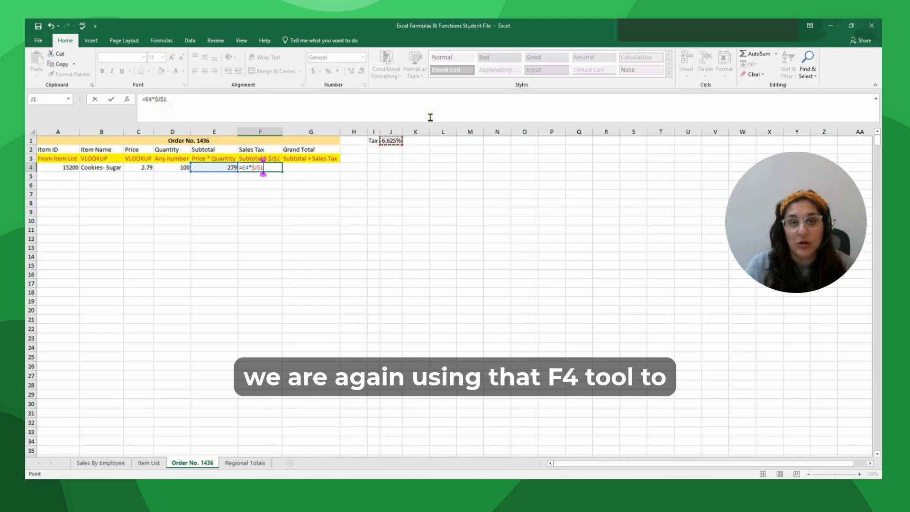
click(310, 168)
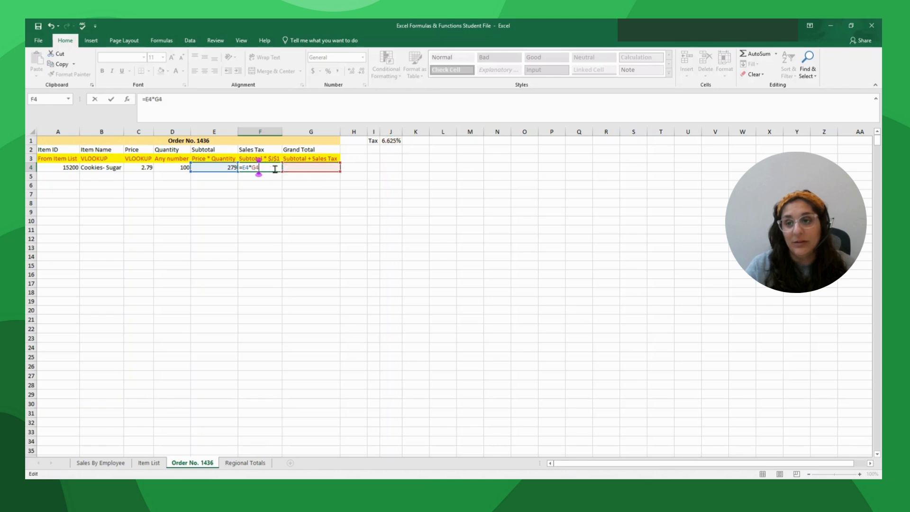
click(277, 168)
click(389, 140)
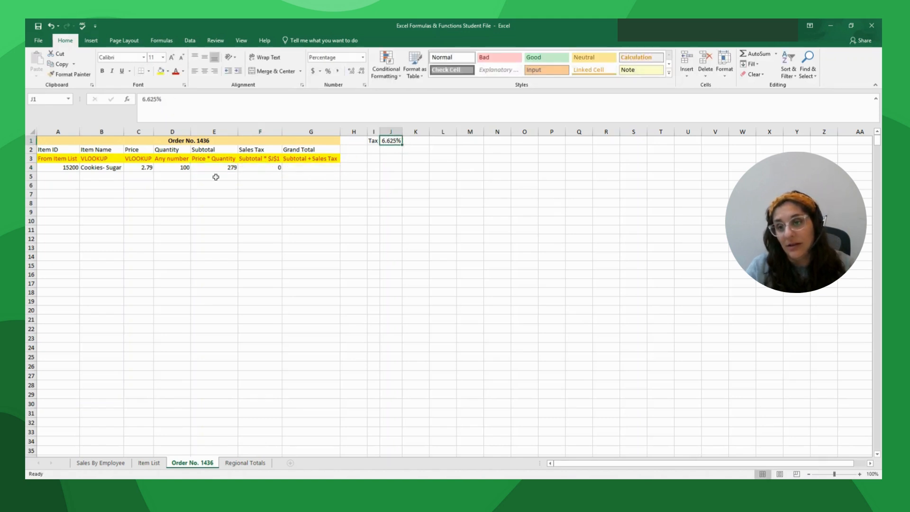
click(274, 169)
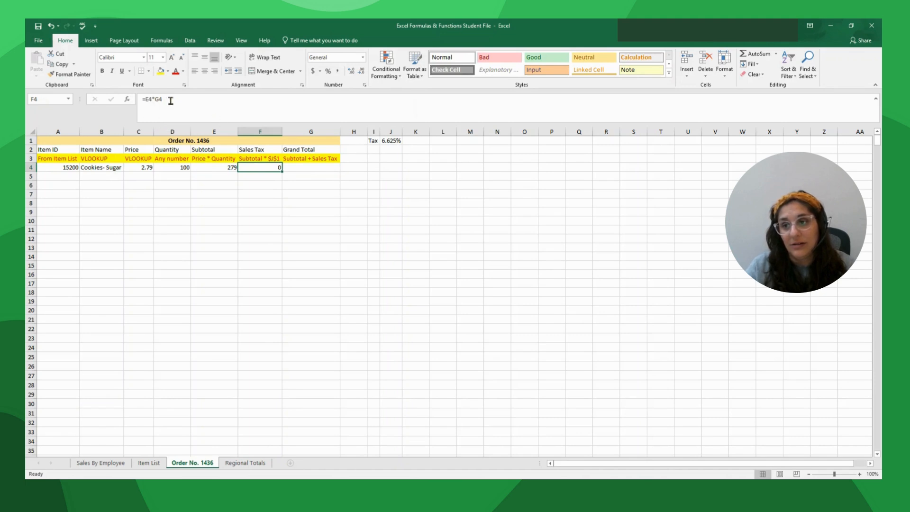
- Correct F4's formula to =E4*$J$1 so sales tax reads 18.48375
click(163, 99)
key(BackSpace)
key(BackSpace)
click(389, 141)
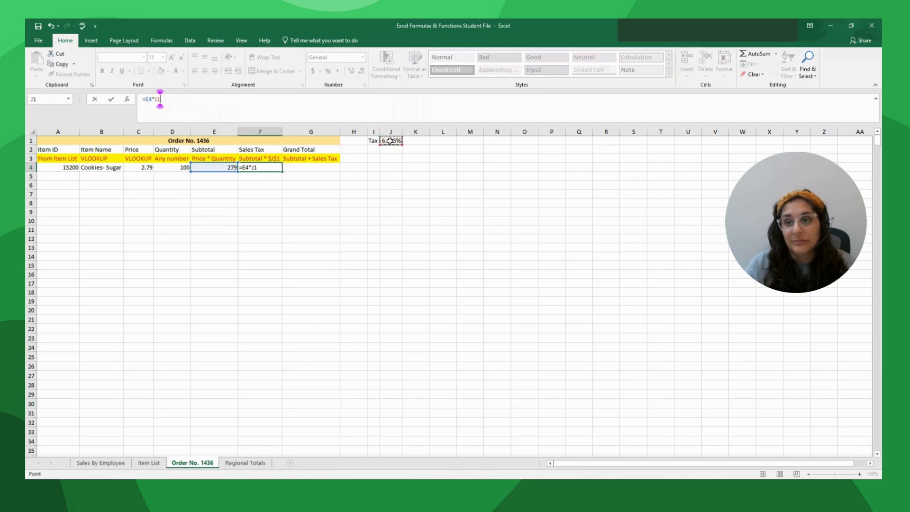
key(F4)
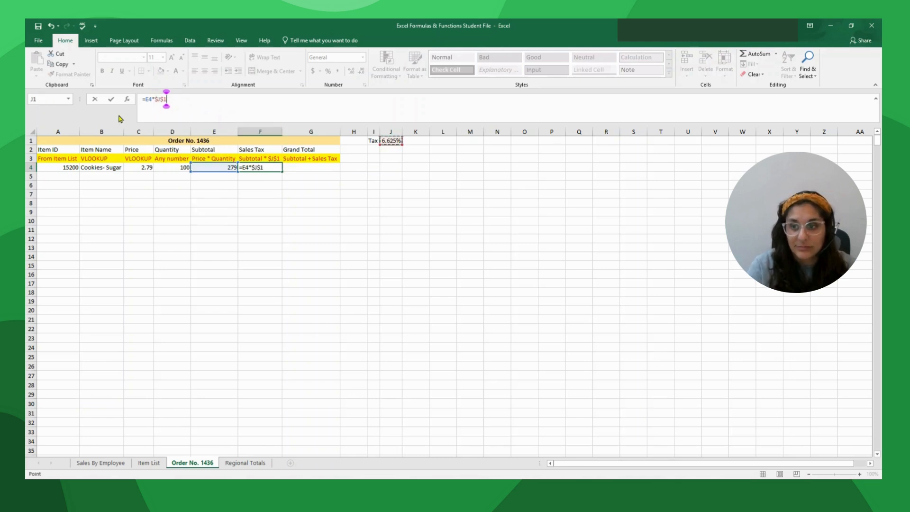
key(Return)
click(314, 166)
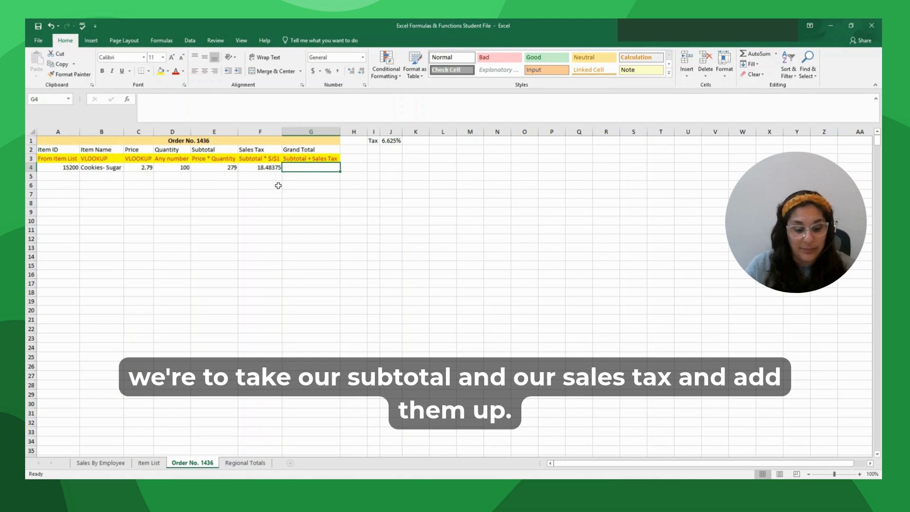
- Enter =E4+F4 in G4 for a grand total of 297.48375
text(=)
click(199, 168)
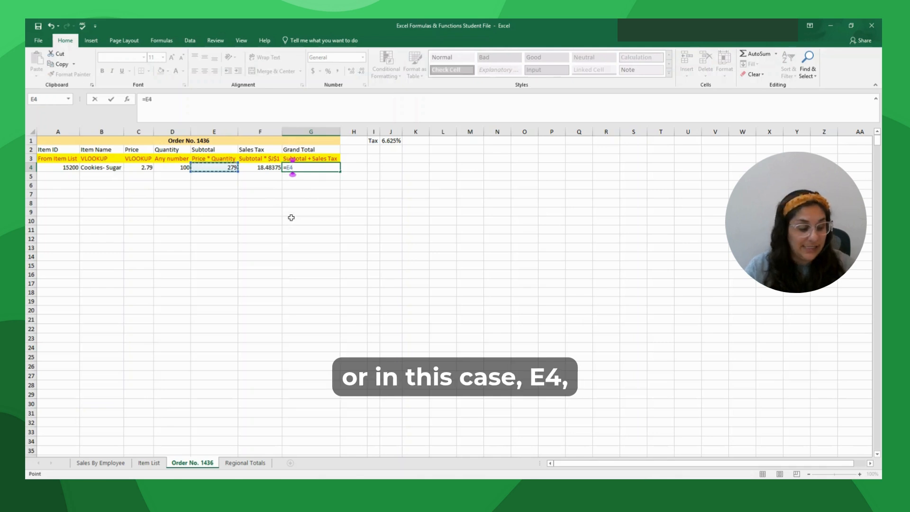
text(+)
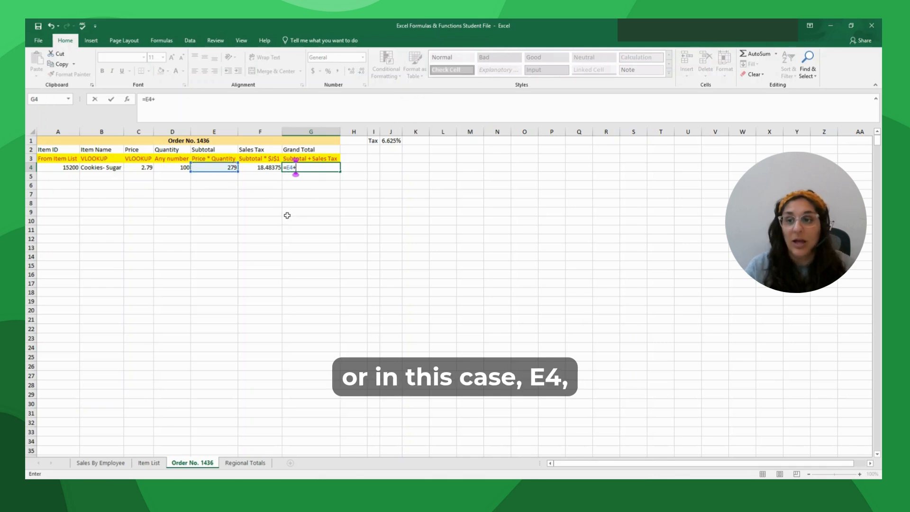
click(265, 168)
key(Return)
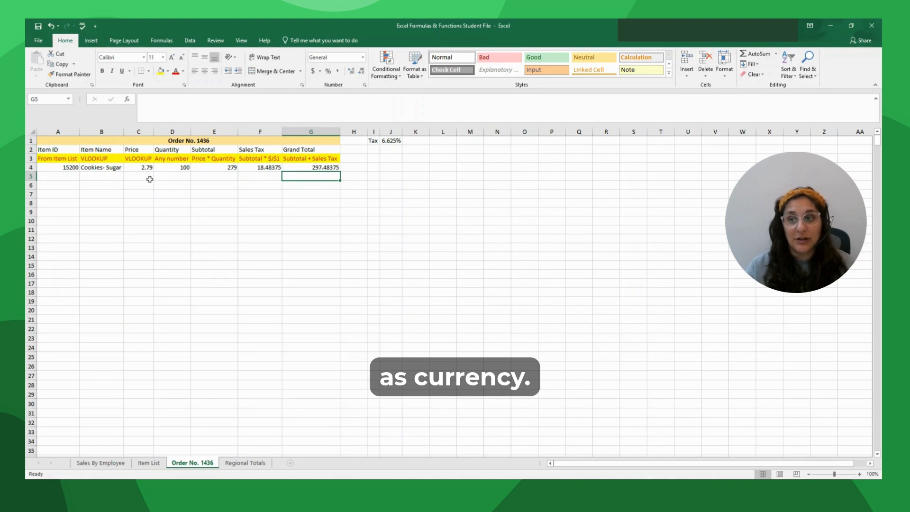
click(138, 168)
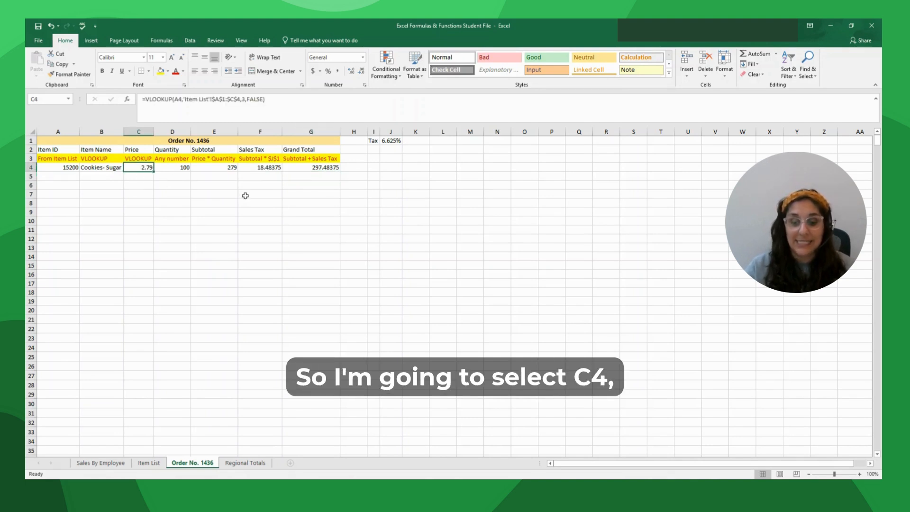
- Format C4, E4, F4 and G4 as Currency: $2.79, $279.00, $18.48, $297.48
ctrl+click(225, 170)
ctrl+click(254, 170)
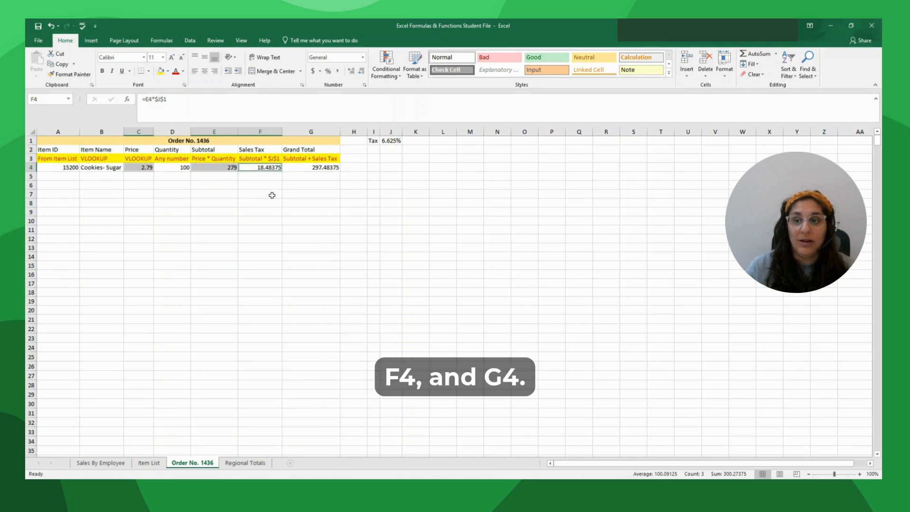
ctrl+click(295, 167)
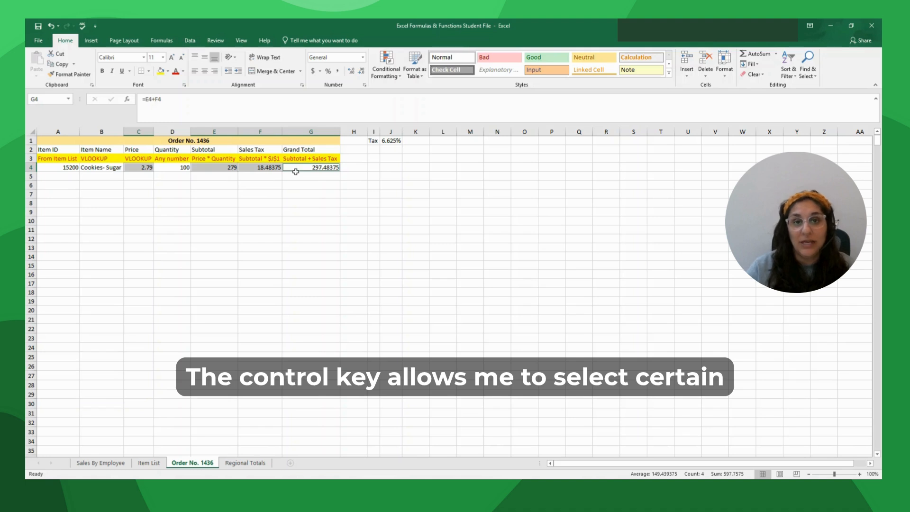
click(362, 58)
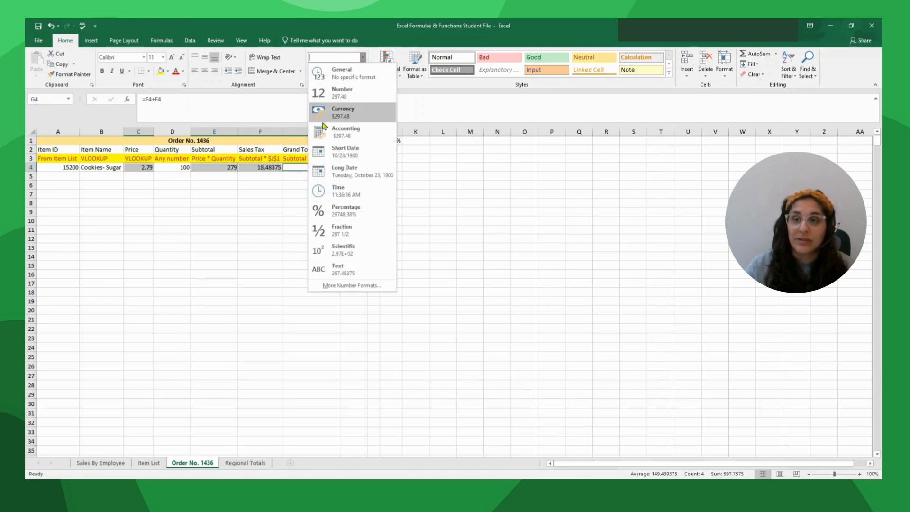
click(350, 117)
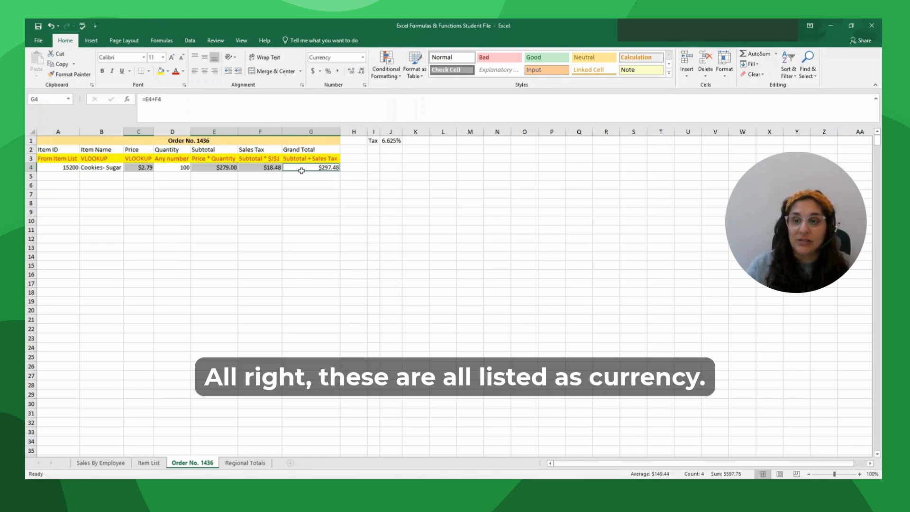
click(331, 176)
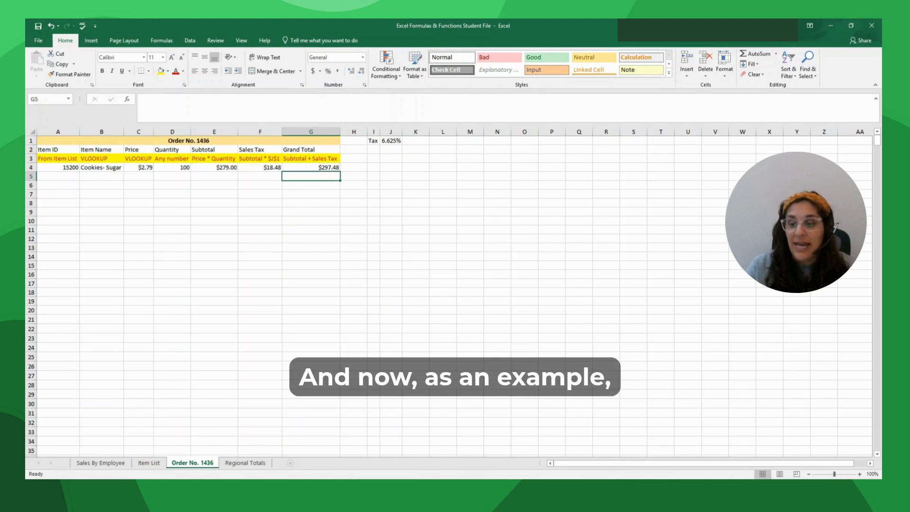
- Copy item IDs 15650 and 14980 from Item List into A5:A6 of Order No. 1436
click(149, 462)
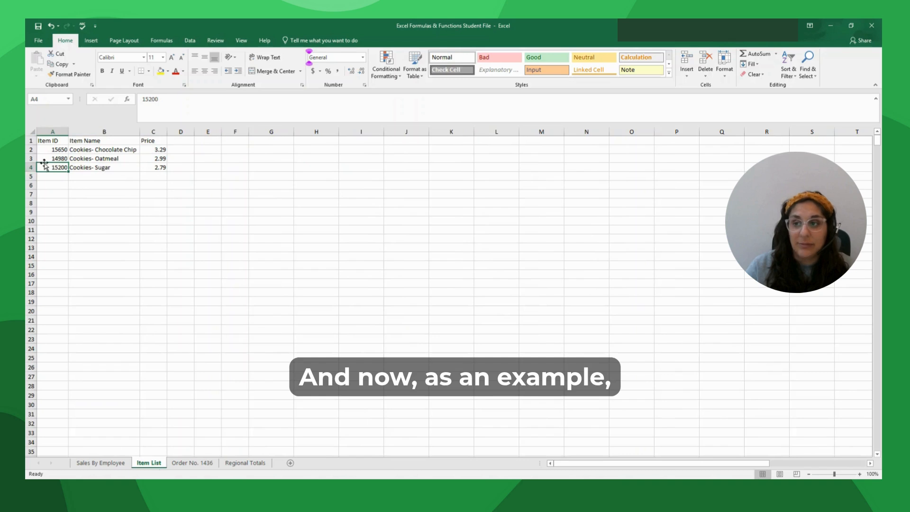
click(50, 150)
drag(51, 149, 51, 156)
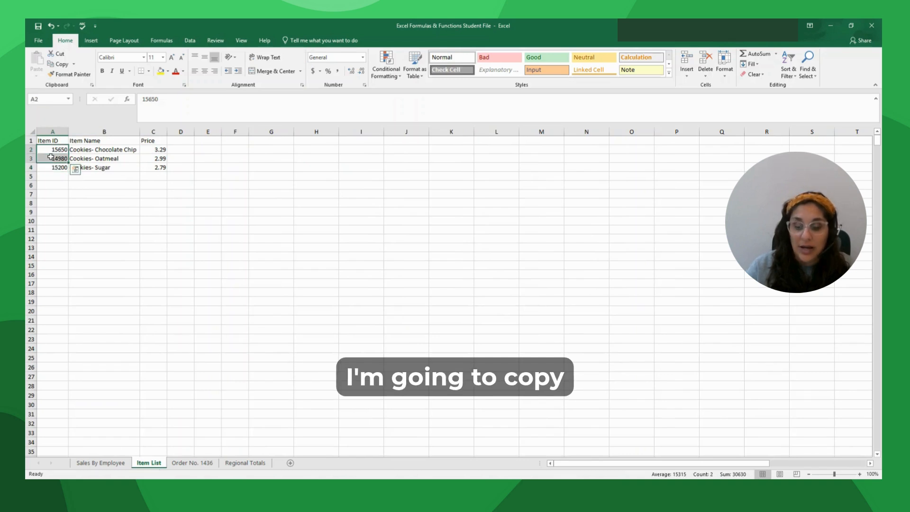
key(ctrl+c)
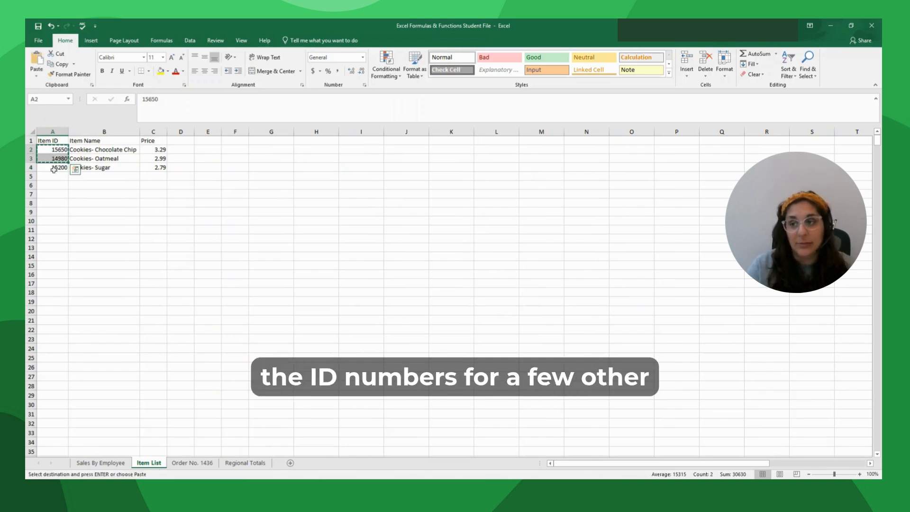
click(244, 463)
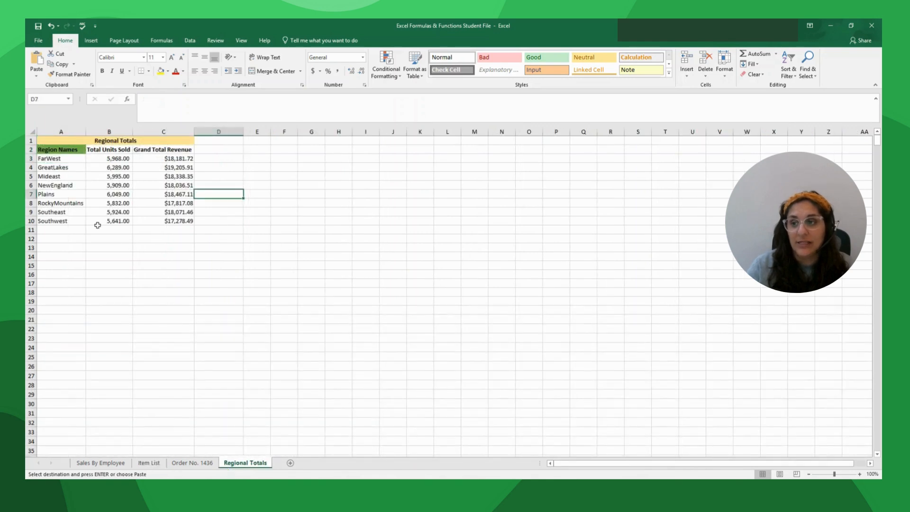
click(207, 463)
click(61, 175)
key(ctrl+v)
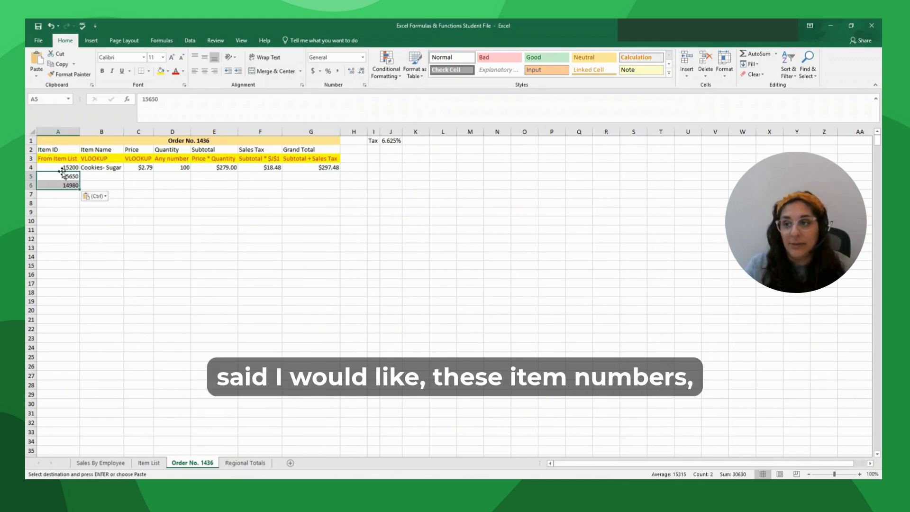
- Enter quantities 50 and 75 in D5 and D6
click(181, 177)
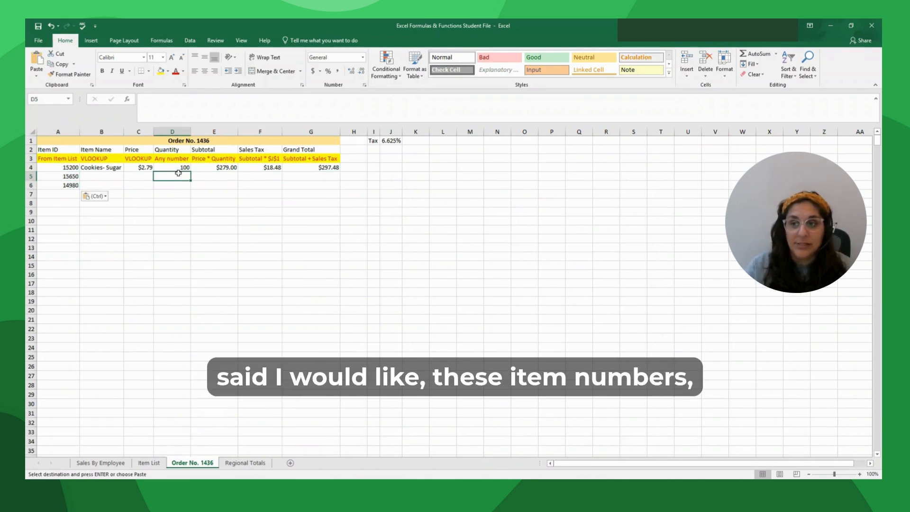
text(50)
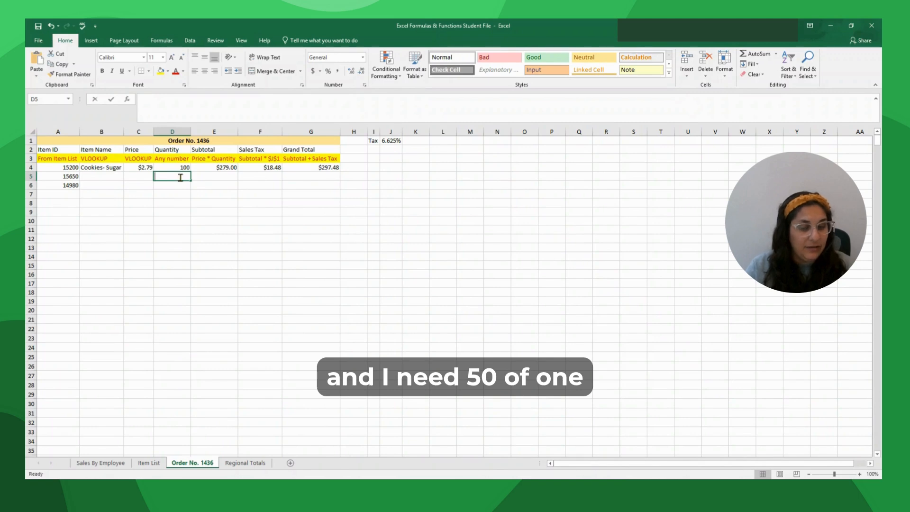
key(Return)
text(75)
key(Return)
- Fill the name and price lookups and the E:G total formulas down to row 6
click(101, 169)
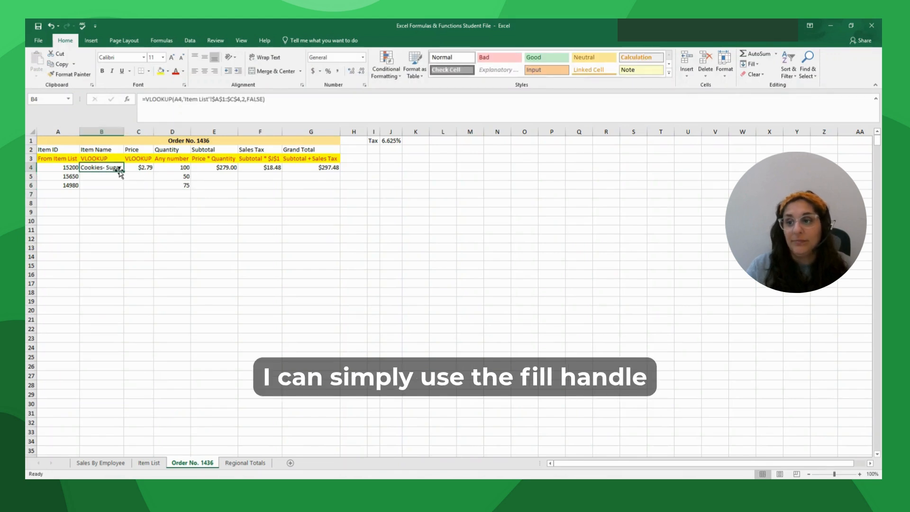
drag(124, 172, 124, 186)
click(141, 169)
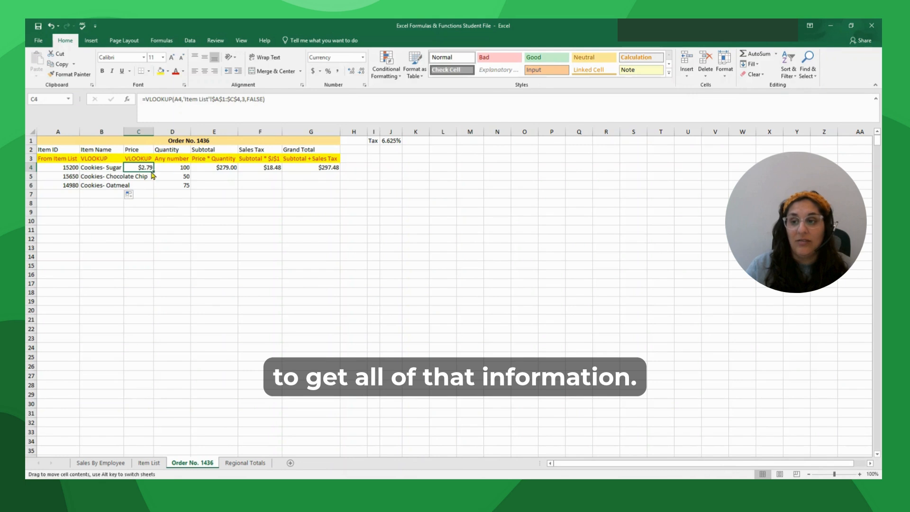
drag(153, 172, 154, 189)
drag(216, 168, 341, 189)
click(292, 254)
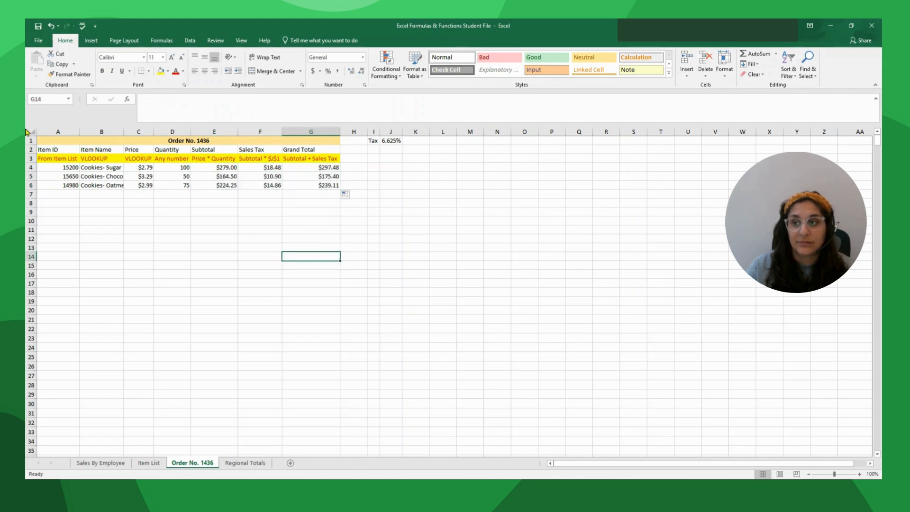